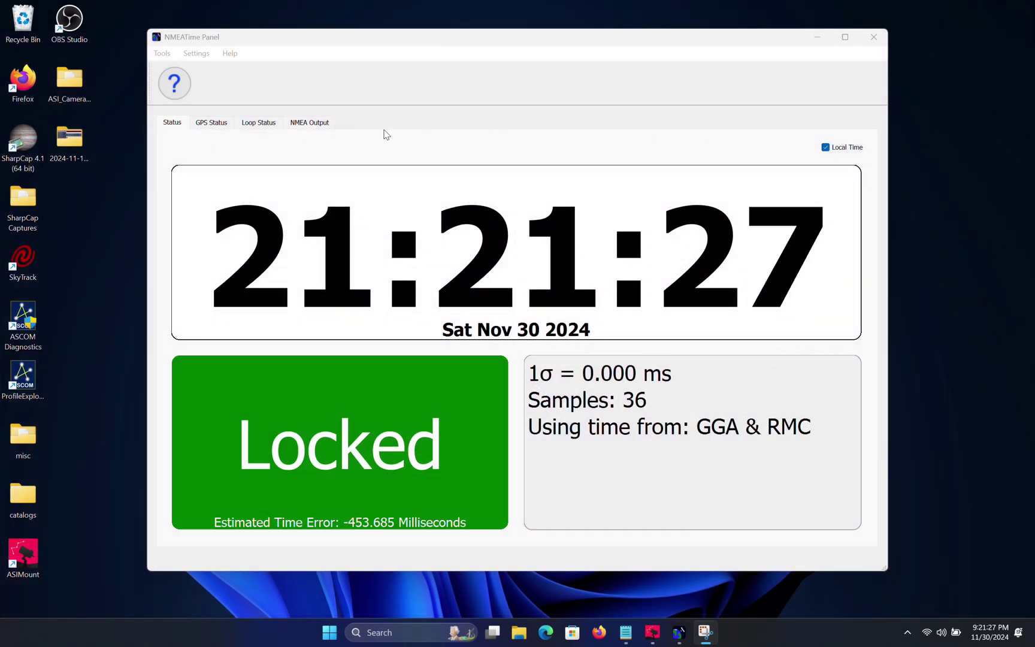
Check the NMEATime sync-loop graphs against the clock status view, then bring Tycho forward
click(270, 126)
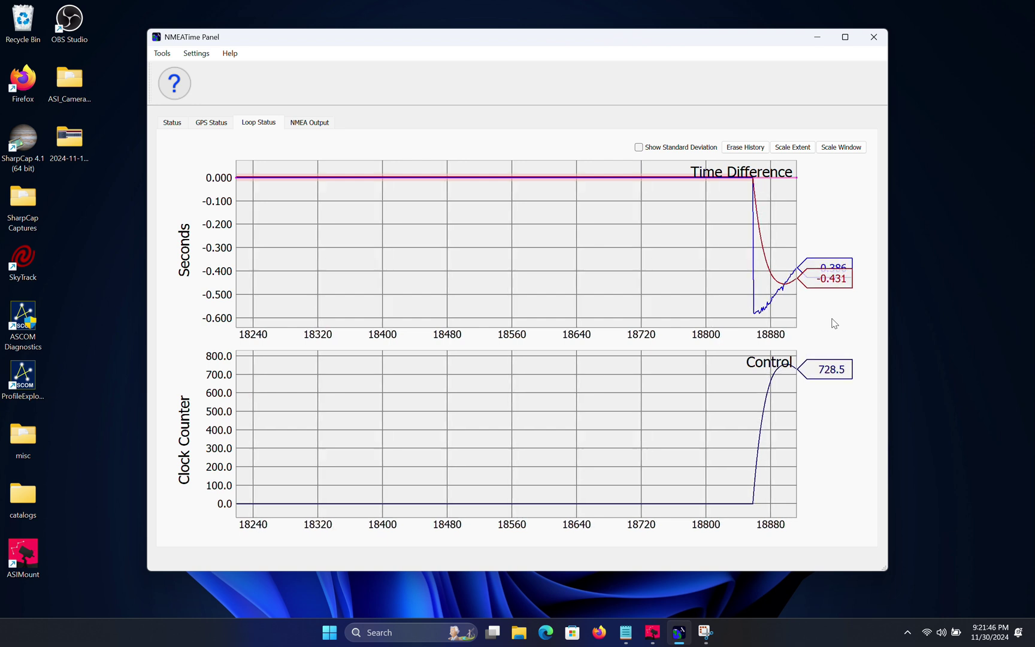
click(178, 124)
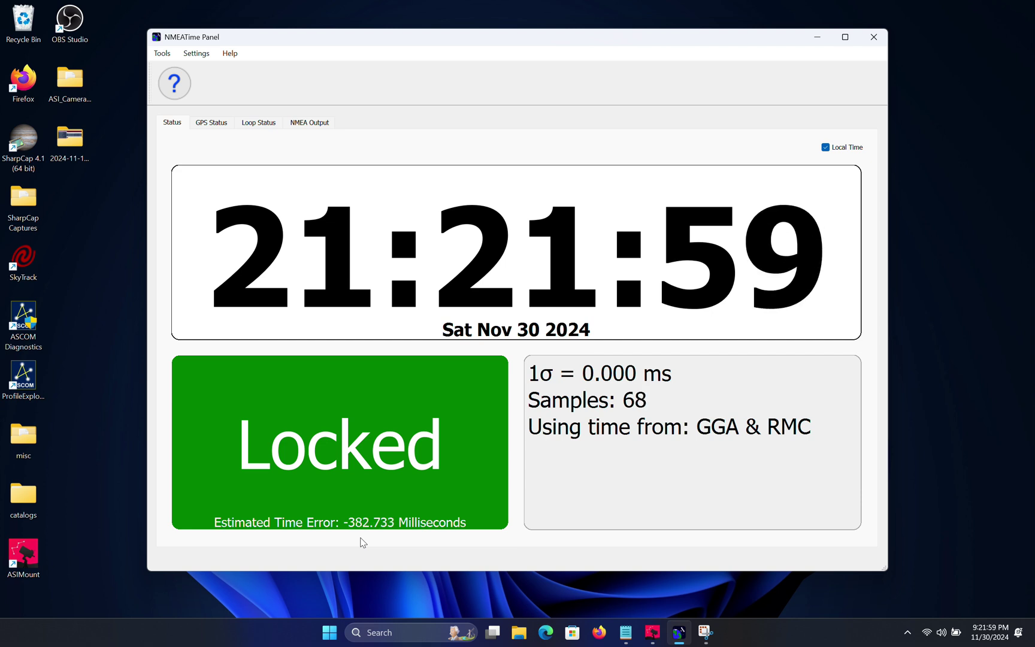
click(271, 128)
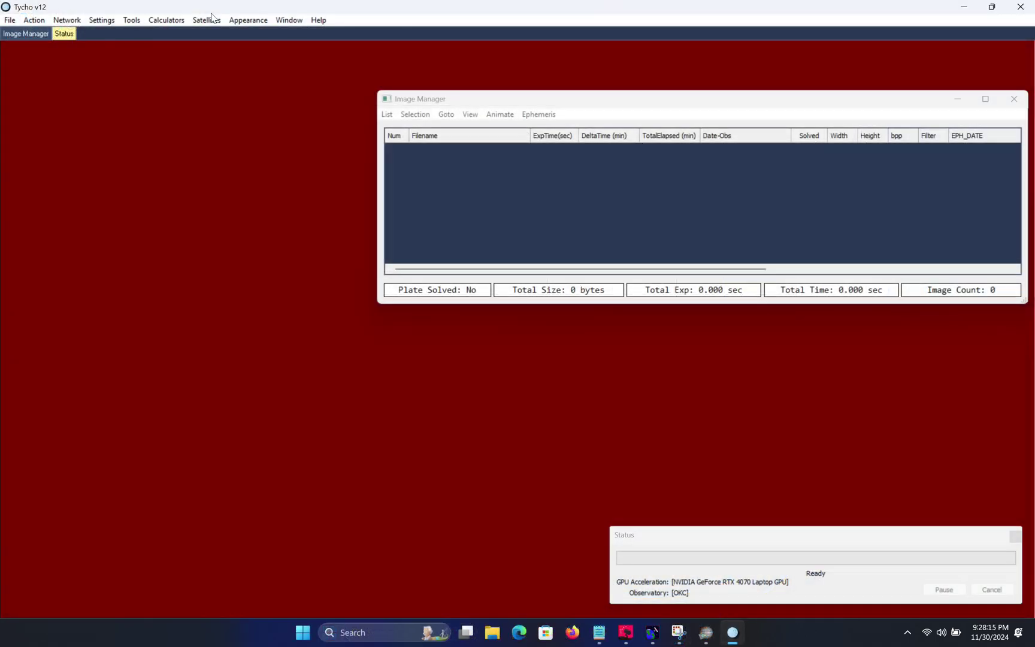
click(206, 20)
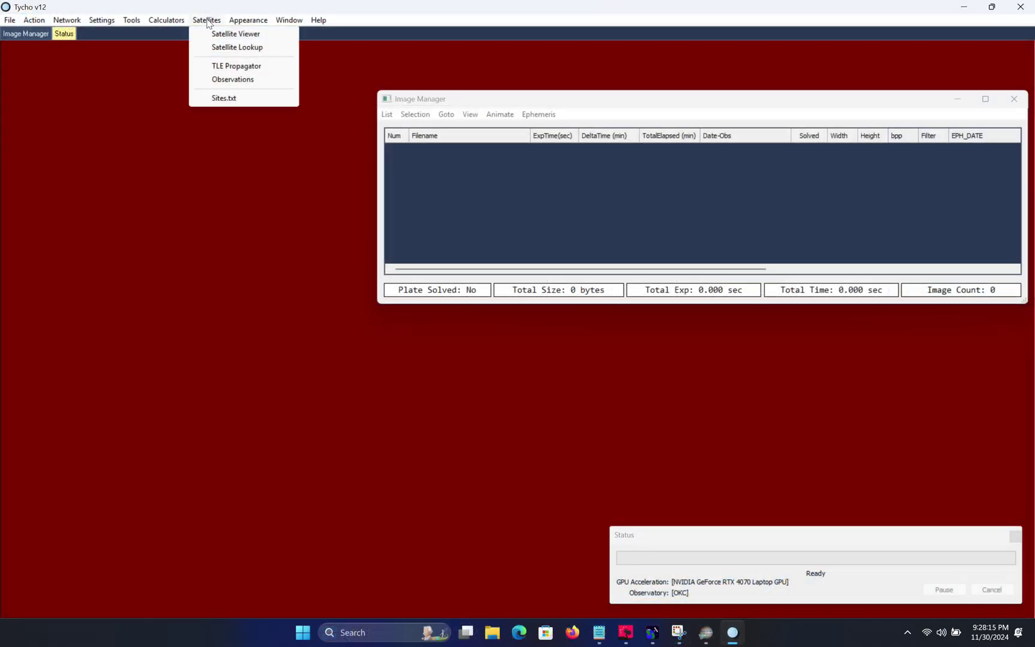
Replace the ZARYA filter with Type = GNSS (Astrometry) and query visible satellites, listing 17
click(219, 48)
click(261, 146)
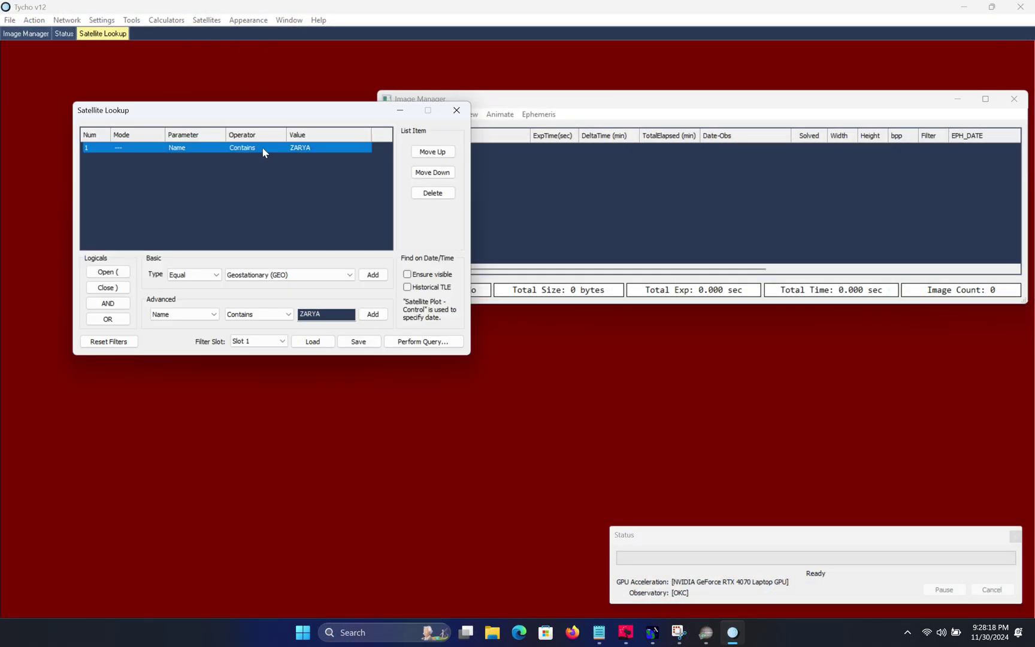
click(432, 192)
click(288, 274)
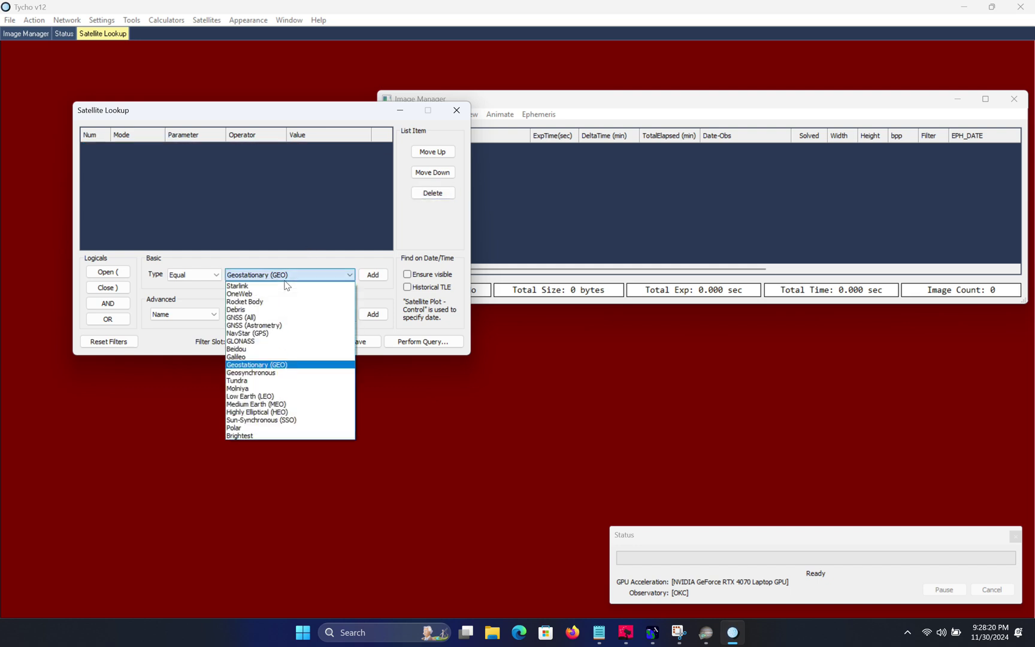
click(273, 325)
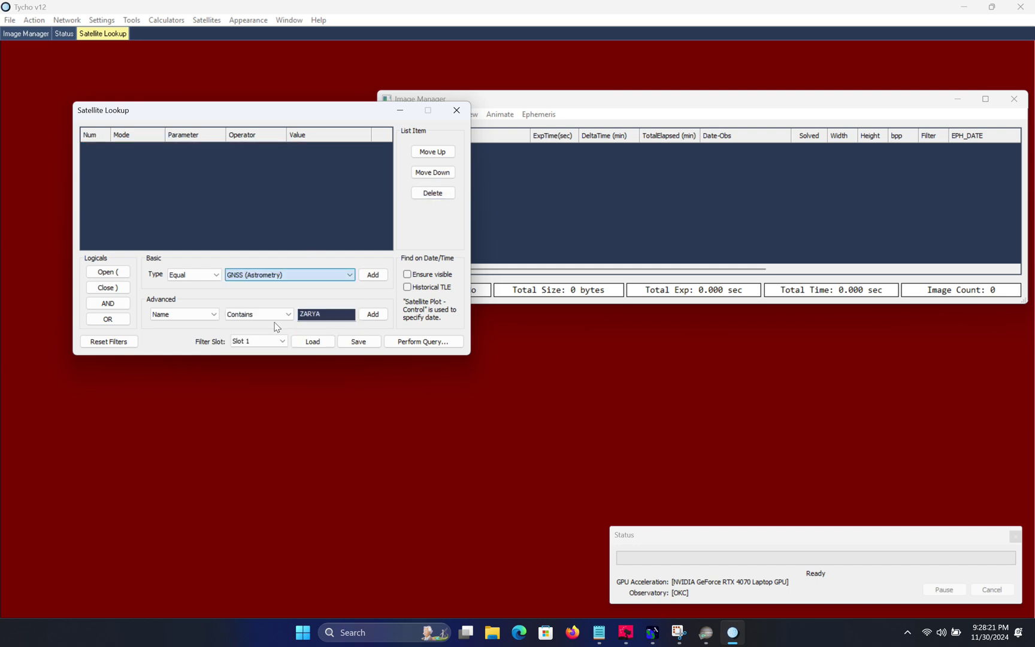
click(363, 278)
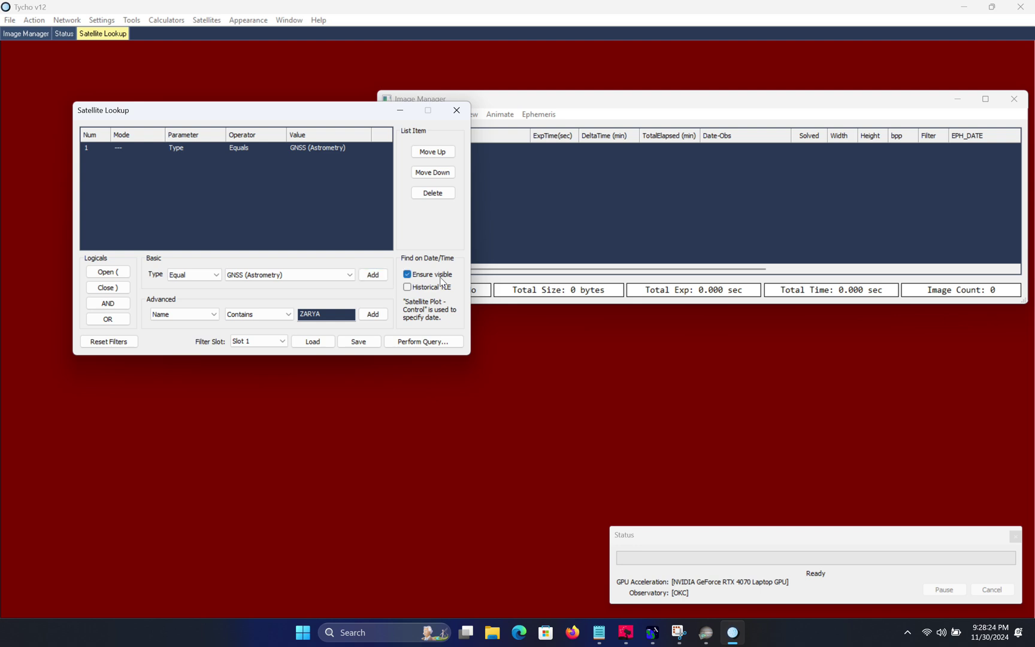
click(424, 339)
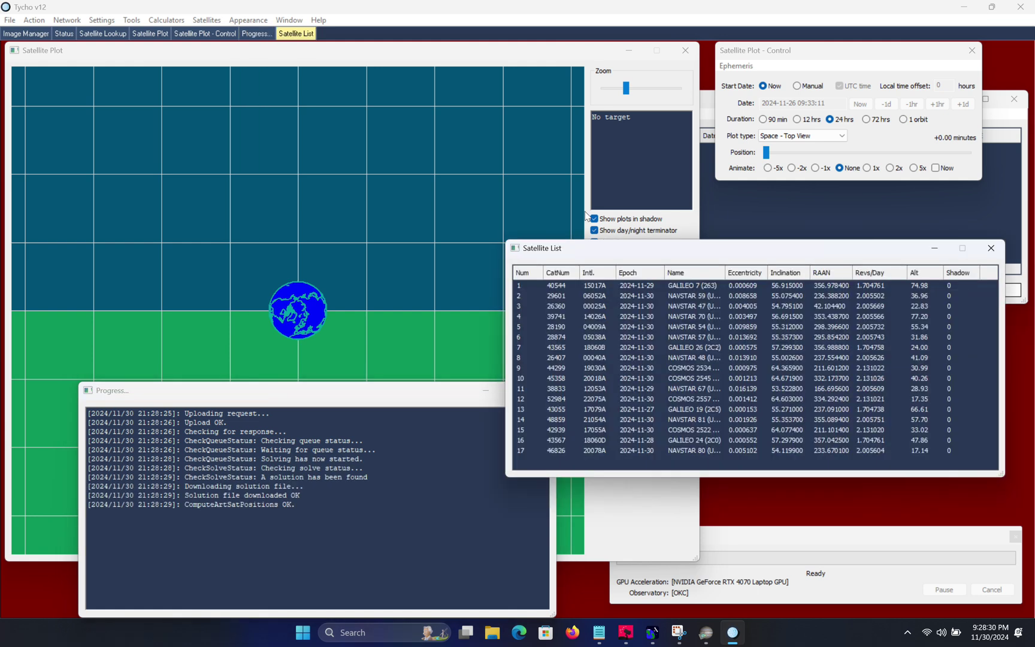
click(798, 60)
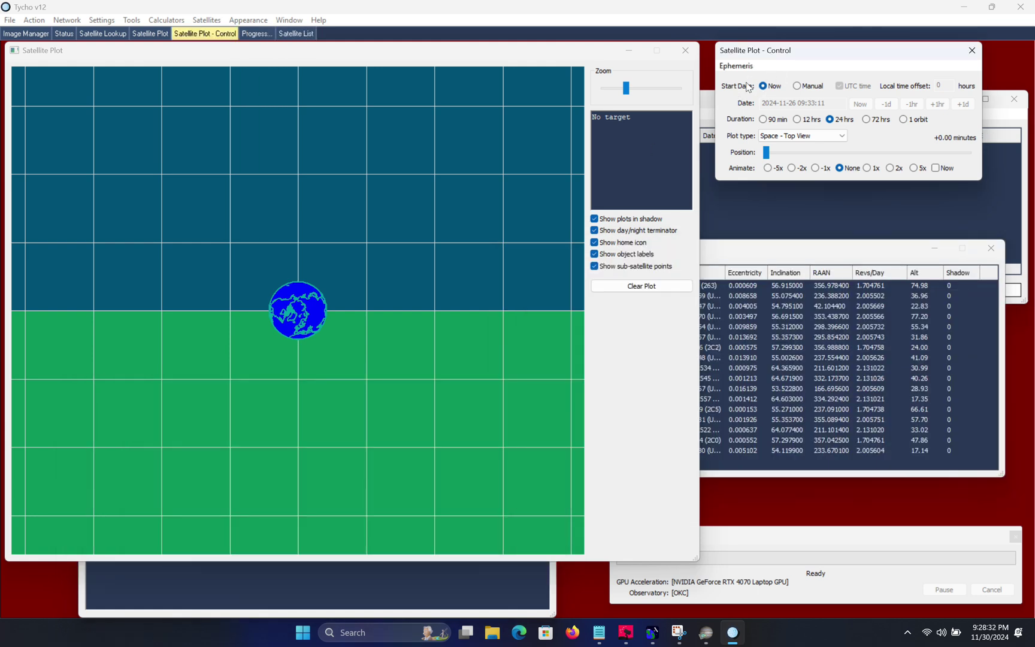
Sort the Satellite List by altitude and add GALILEO 19 (2C5) to the TLE Propagator
click(920, 278)
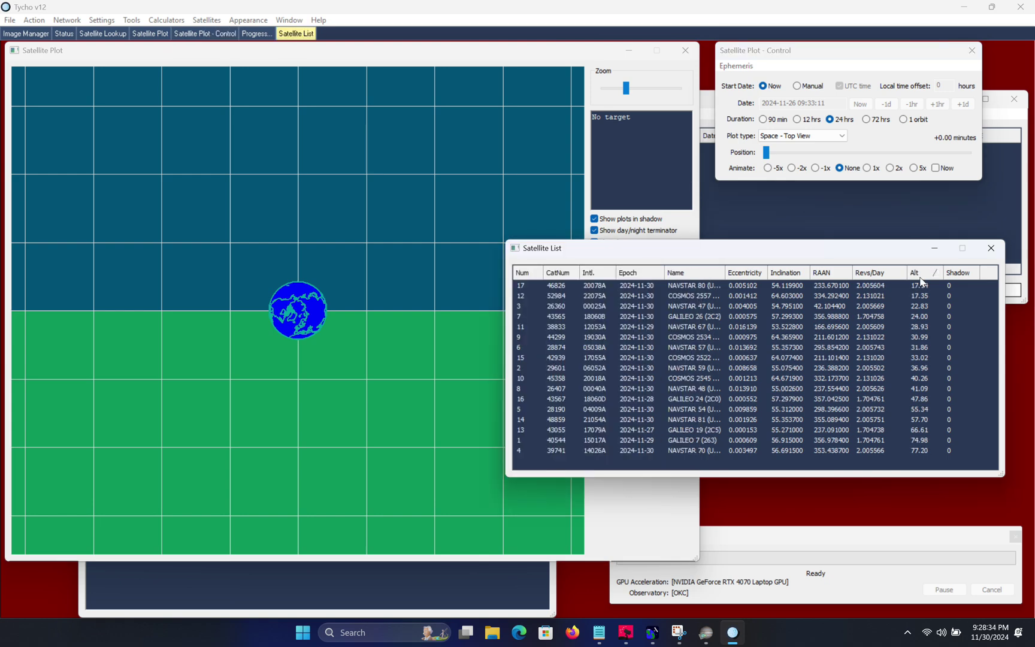
click(921, 277)
click(917, 306)
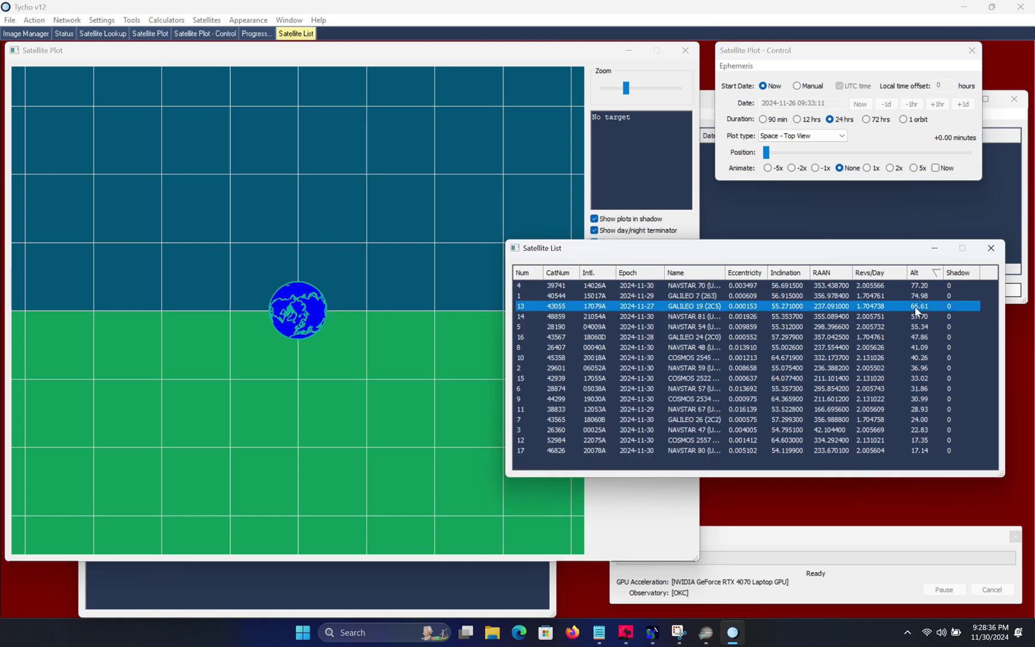
right_click(766, 310)
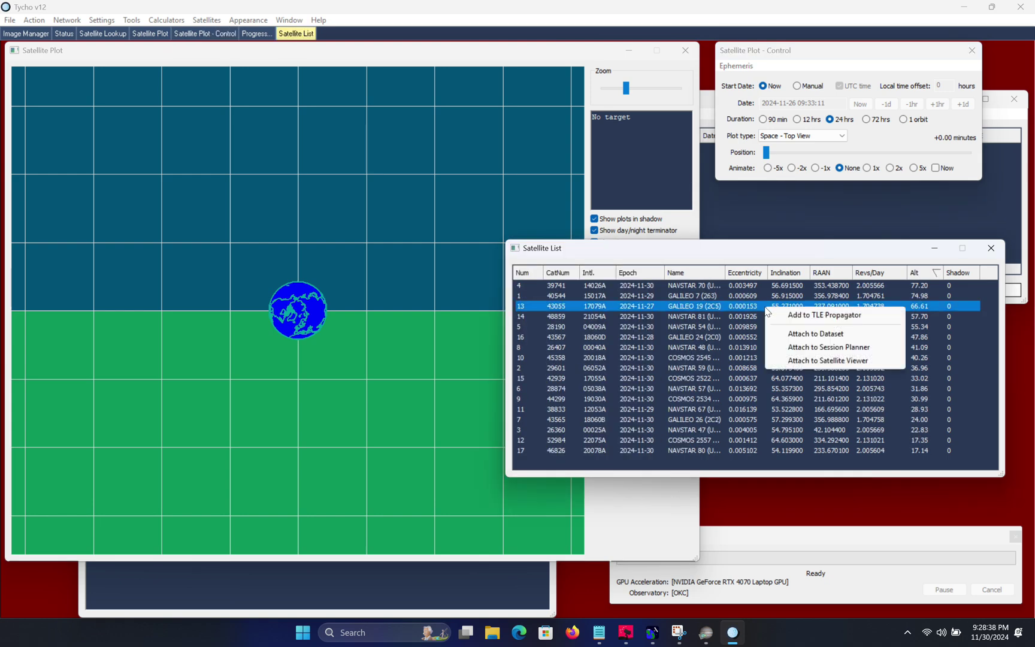
click(785, 315)
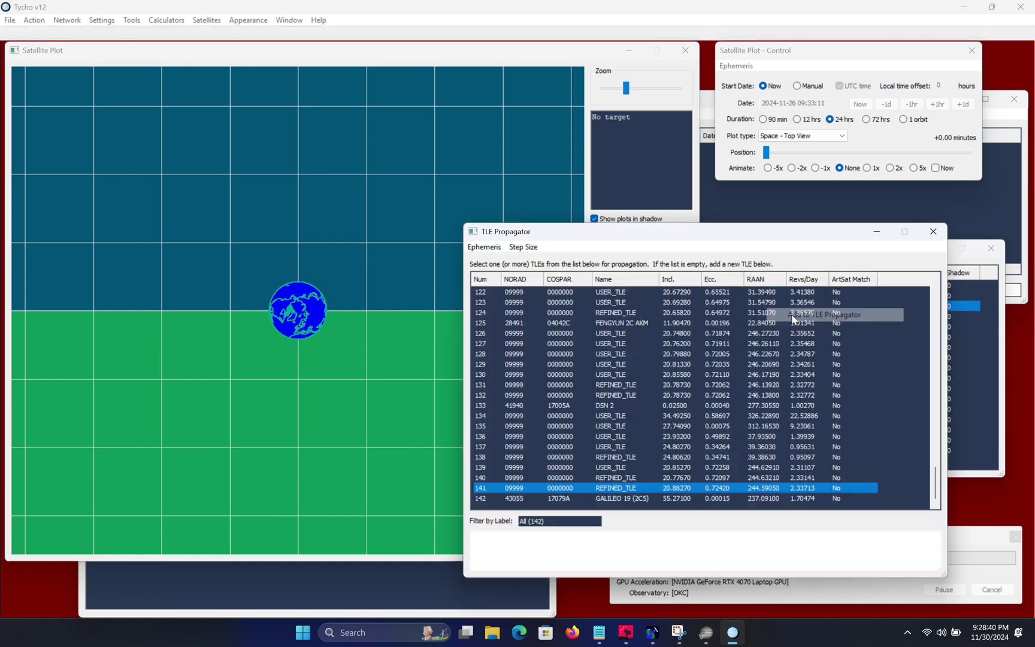
Copy GALILEO 19's upcoming position for 21:29:42, [02 55 37.99] [+18 12 15.9], for SharpCap
click(738, 497)
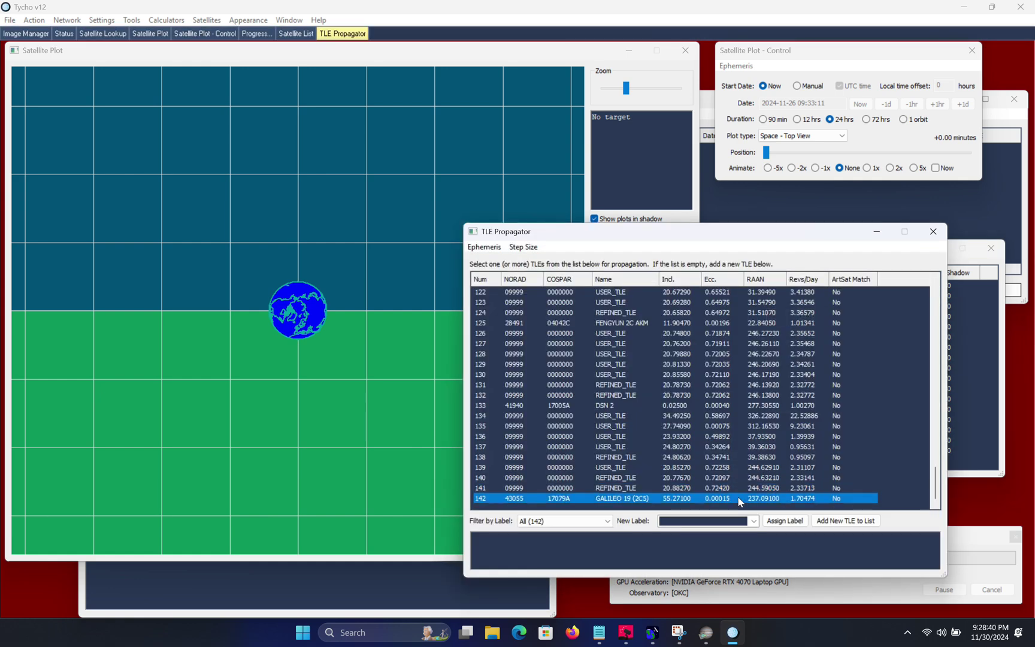
right_click(738, 497)
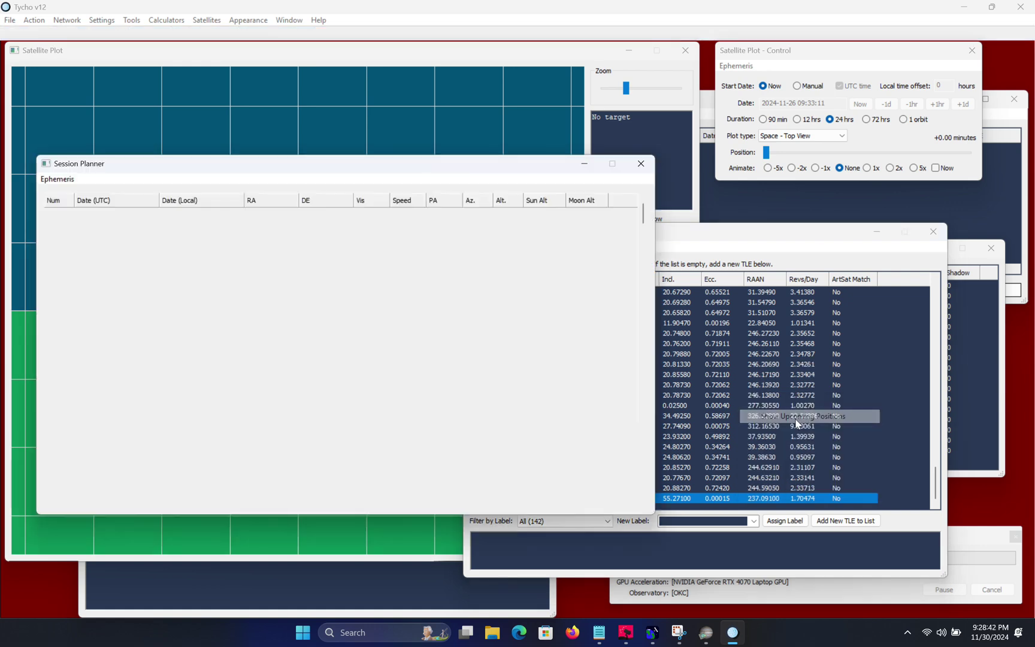
click(799, 417)
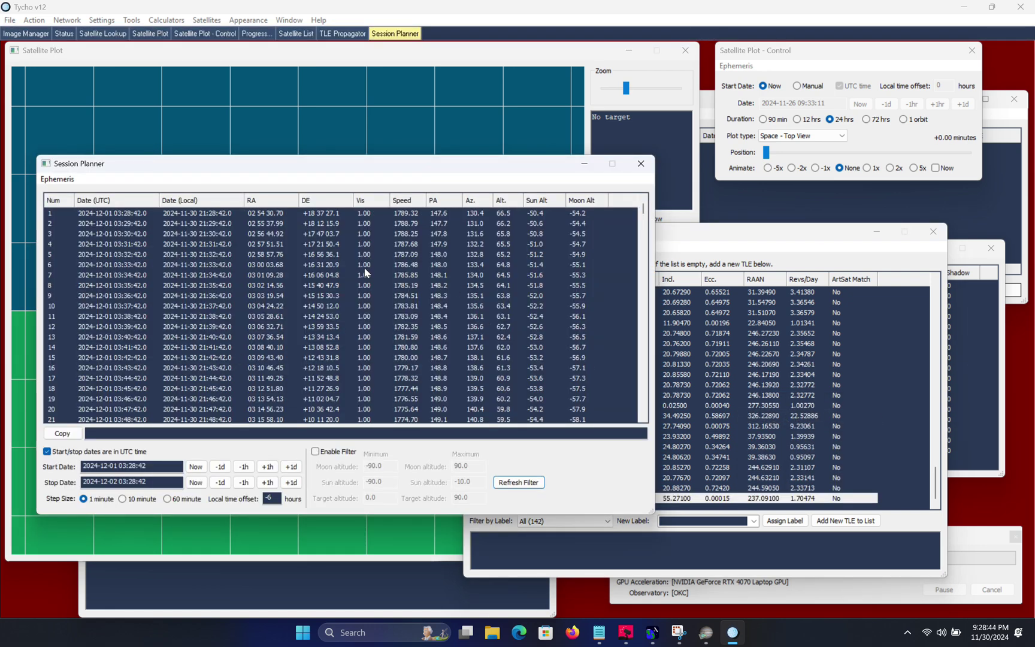
click(452, 224)
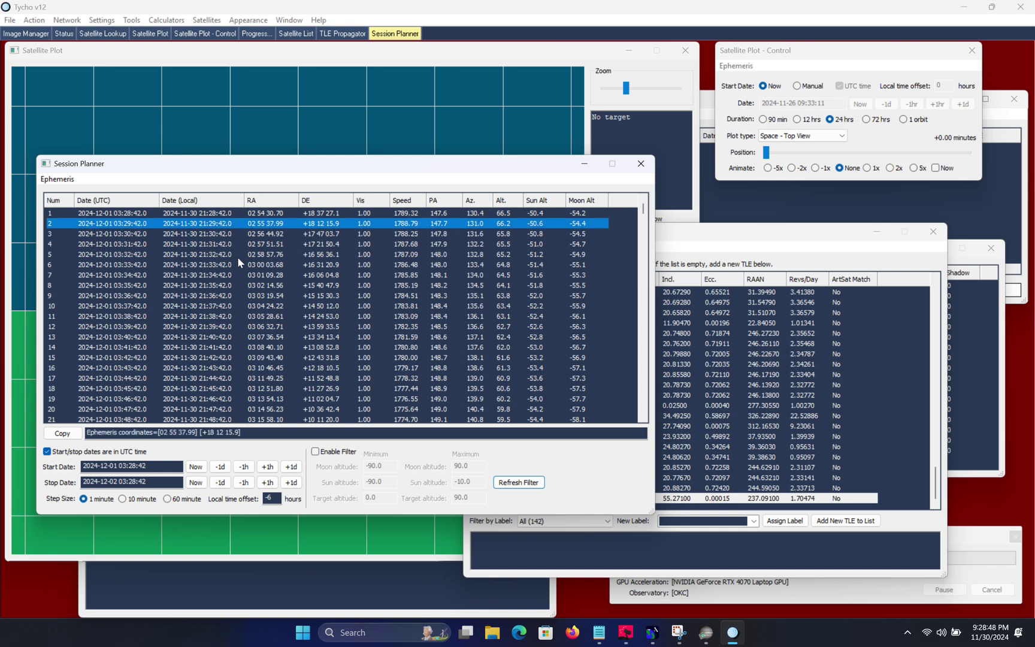
click(63, 433)
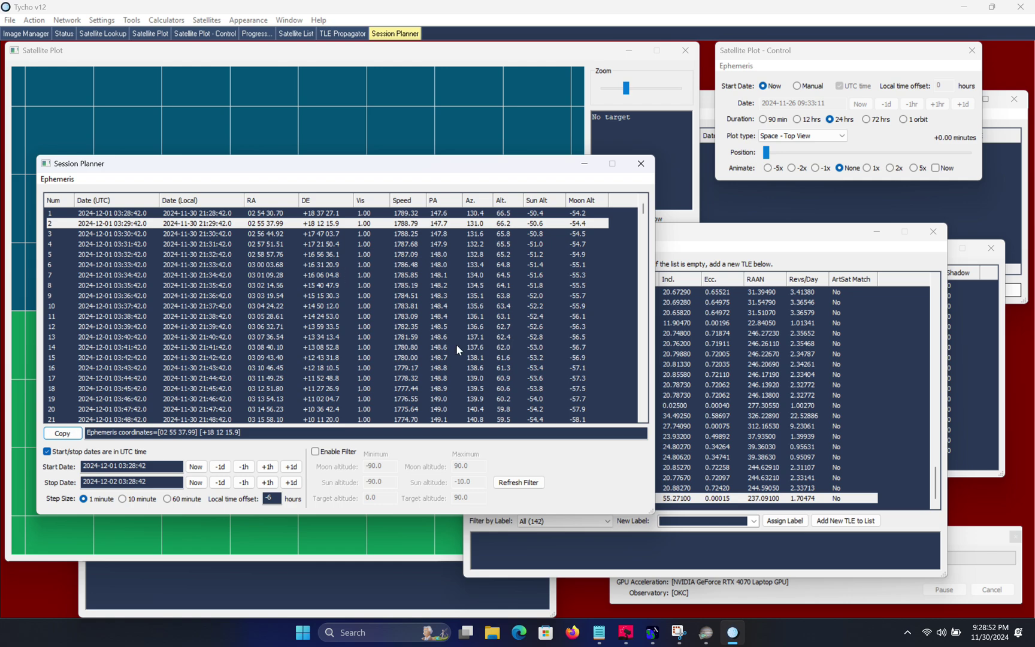
click(705, 631)
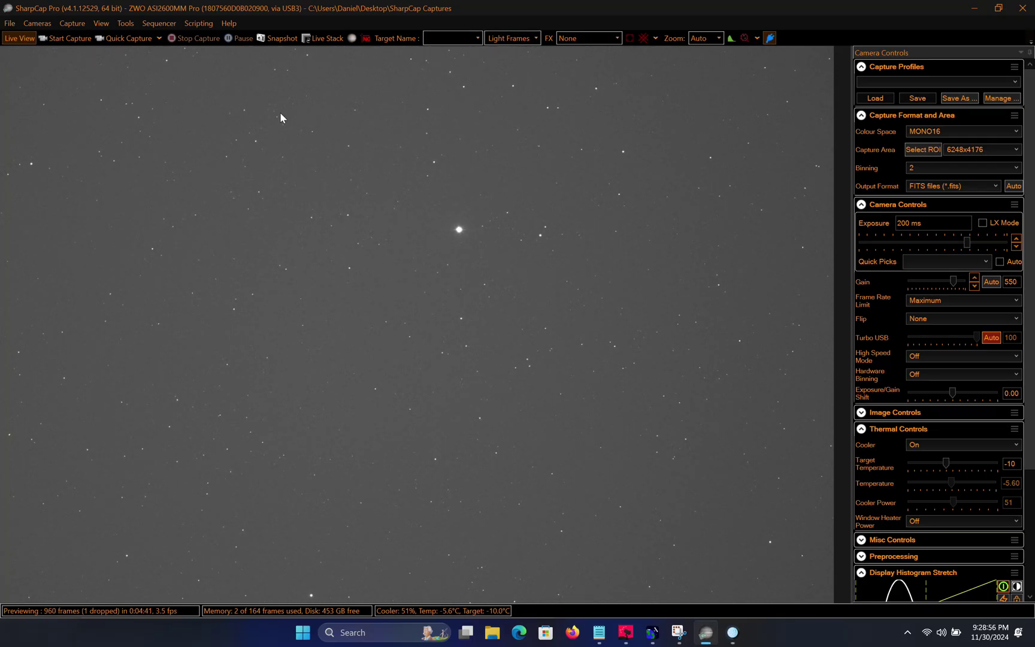
Slew the mount to the pasted coordinates as target 'Galileo', syncing at RA 02:55:07.6, Dec +18:17:33
click(166, 25)
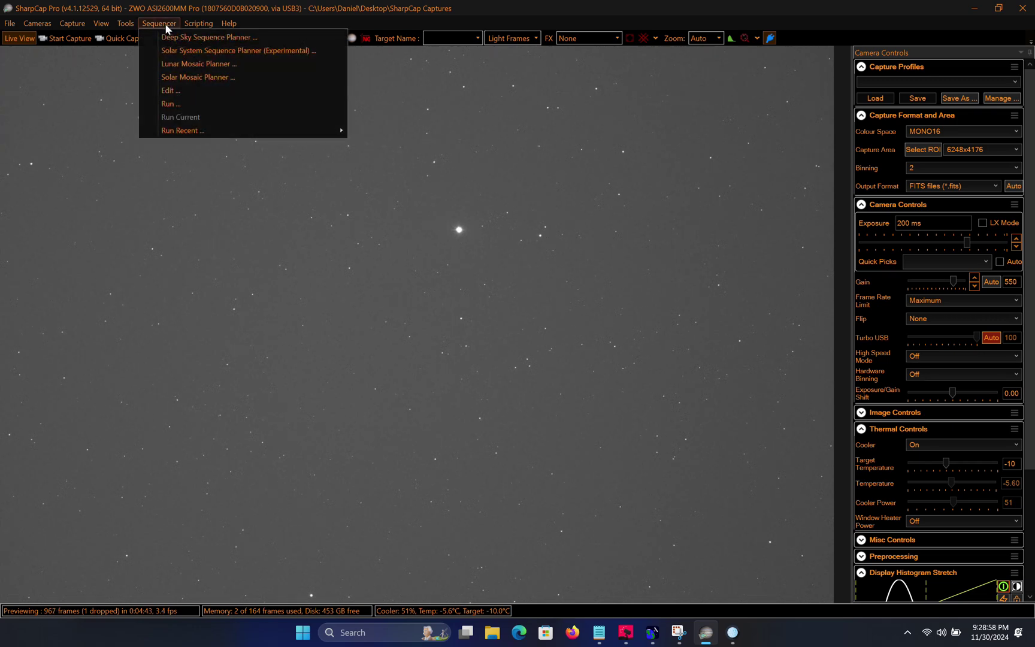
mouse_move(125, 24)
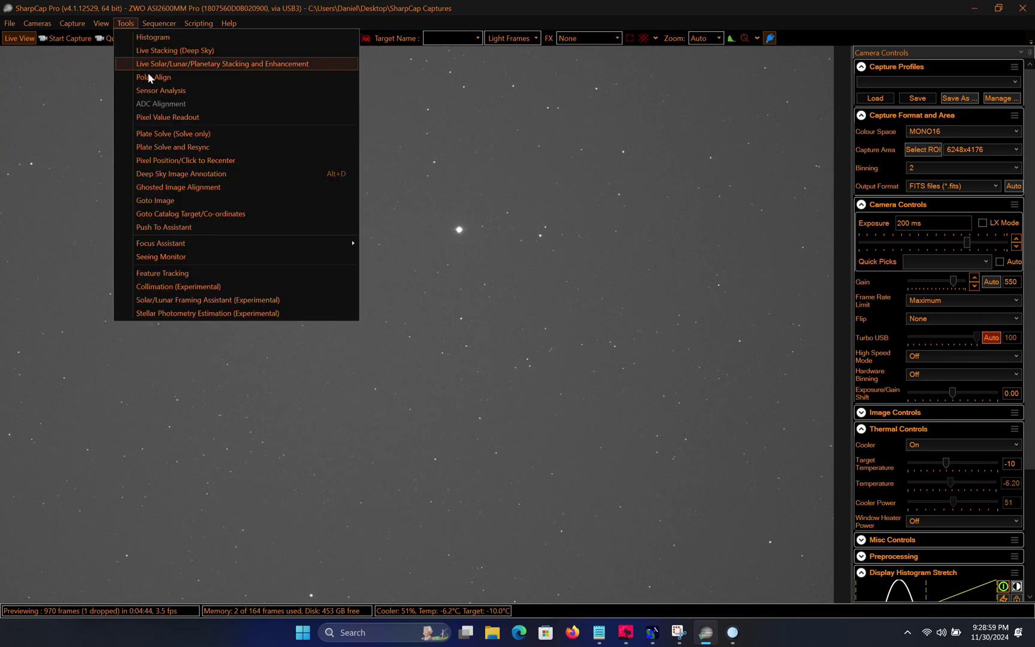
click(190, 210)
drag(477, 240, 285, 228)
key(ctrl+v)
key(Tab)
text(G)
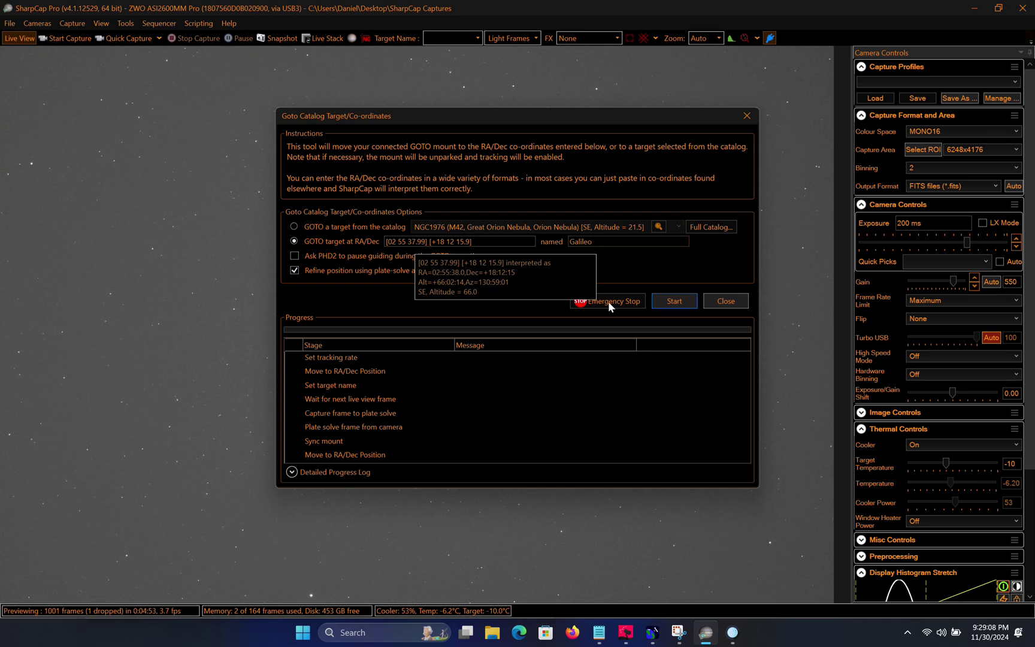
click(662, 307)
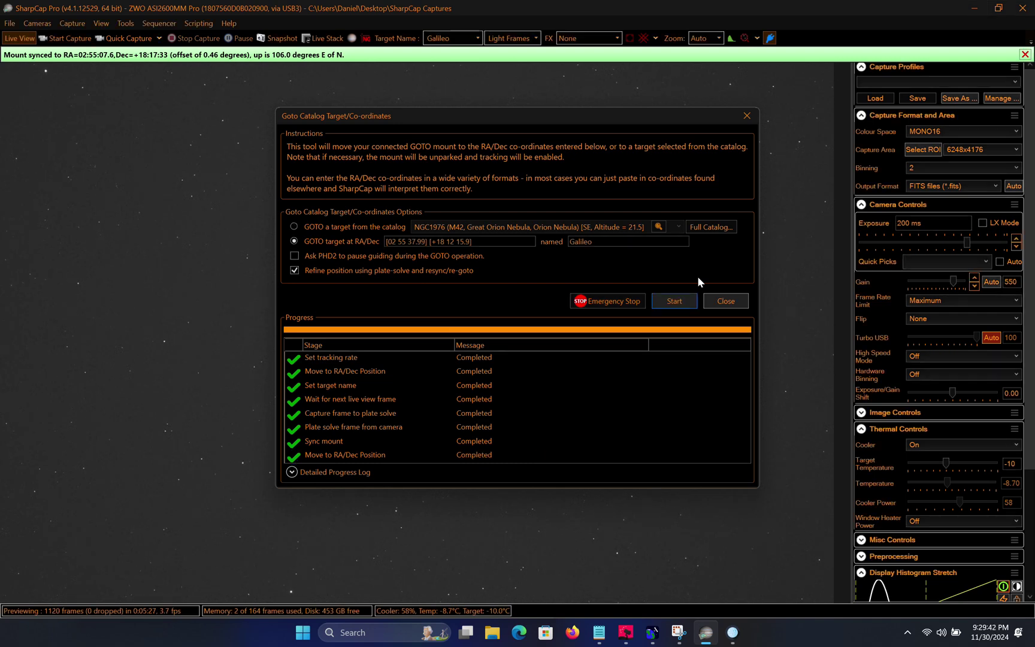
click(718, 296)
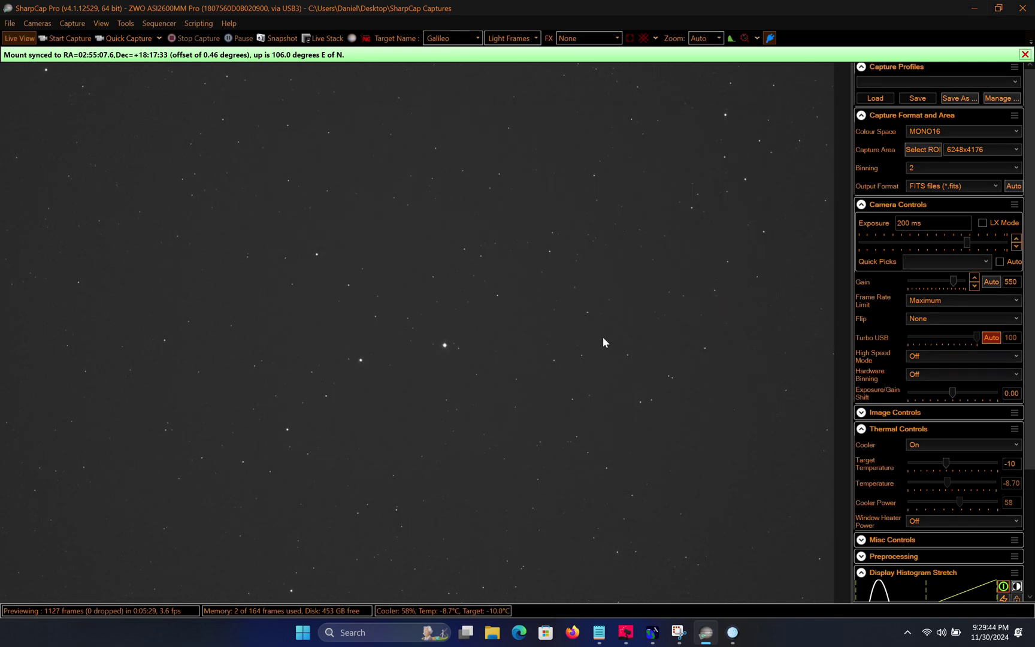
click(731, 632)
Point Tycho's Monitor Queue at the 2024-11-30\Galileo folder instead of 41941 and start monitoring
click(9, 20)
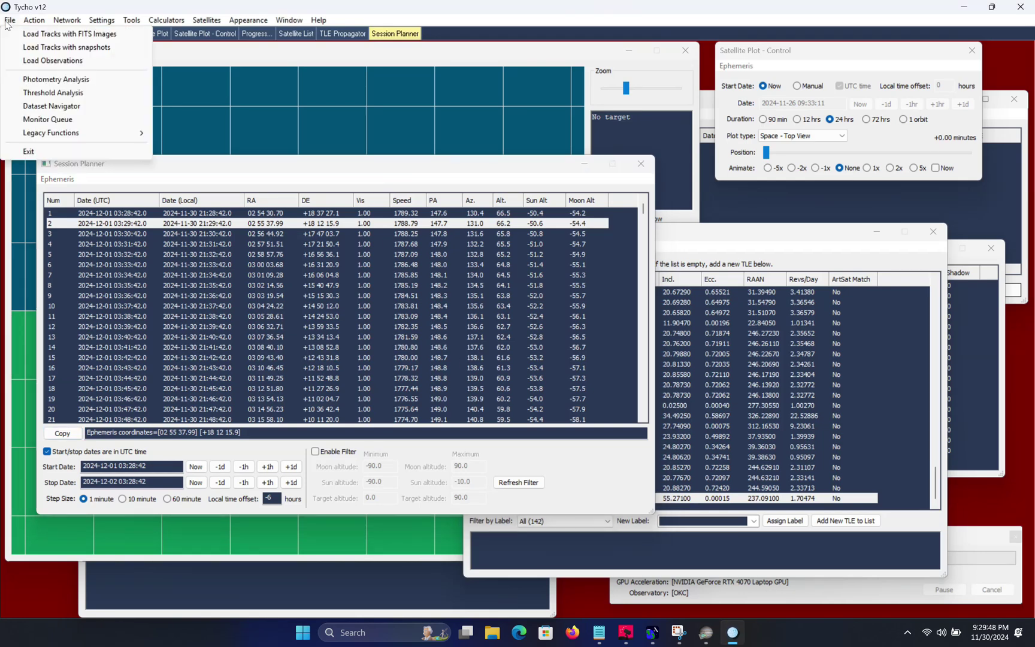
click(51, 119)
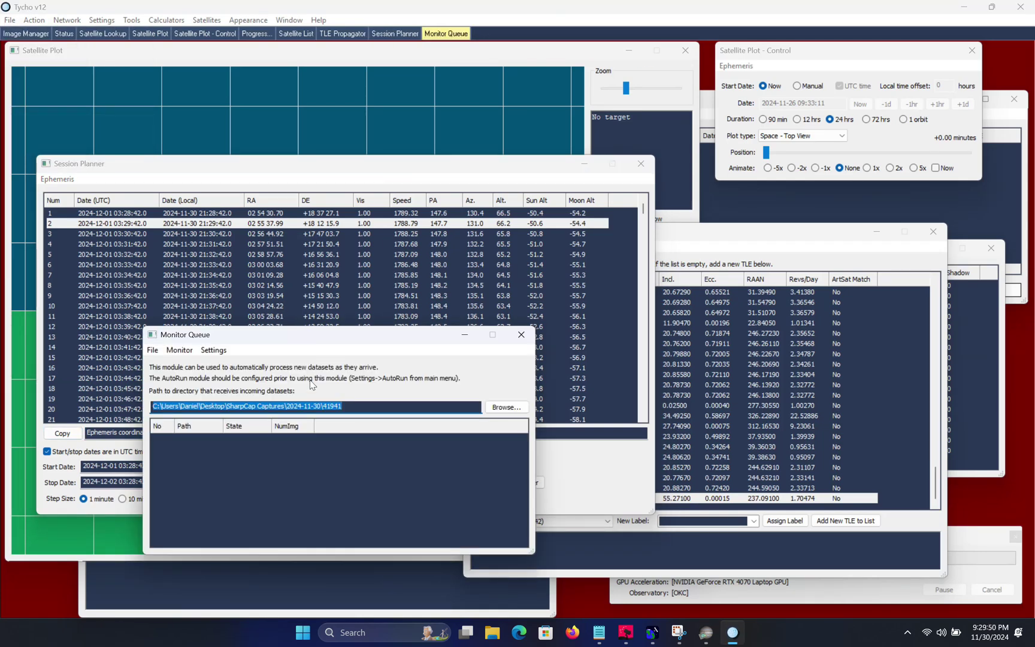
click(314, 406)
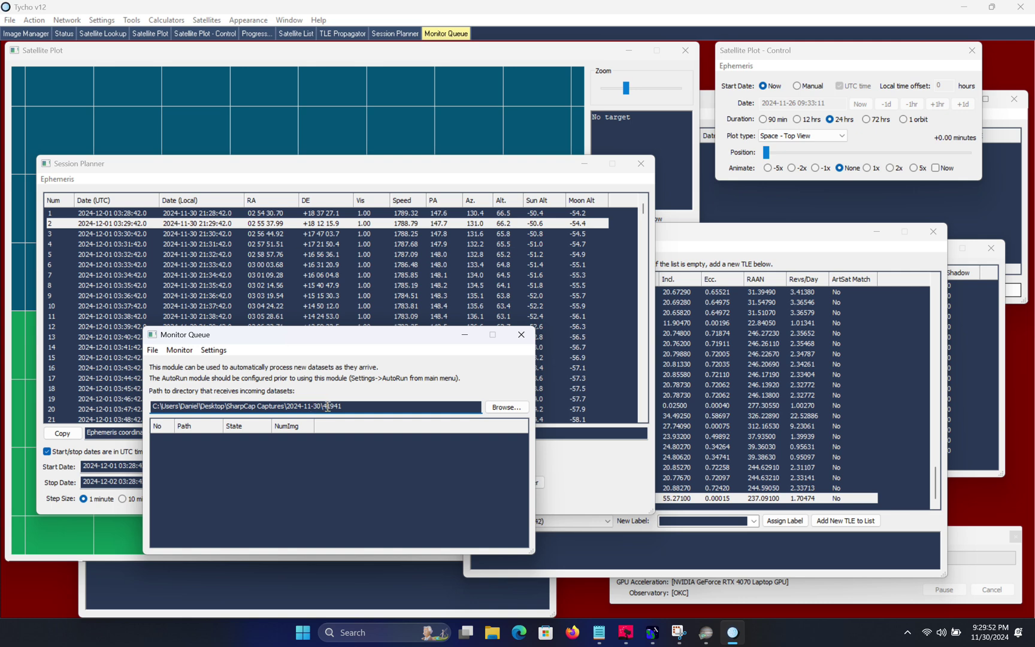
double_click(328, 406)
key(BackSpace)
text(Galileo)
click(178, 350)
click(175, 364)
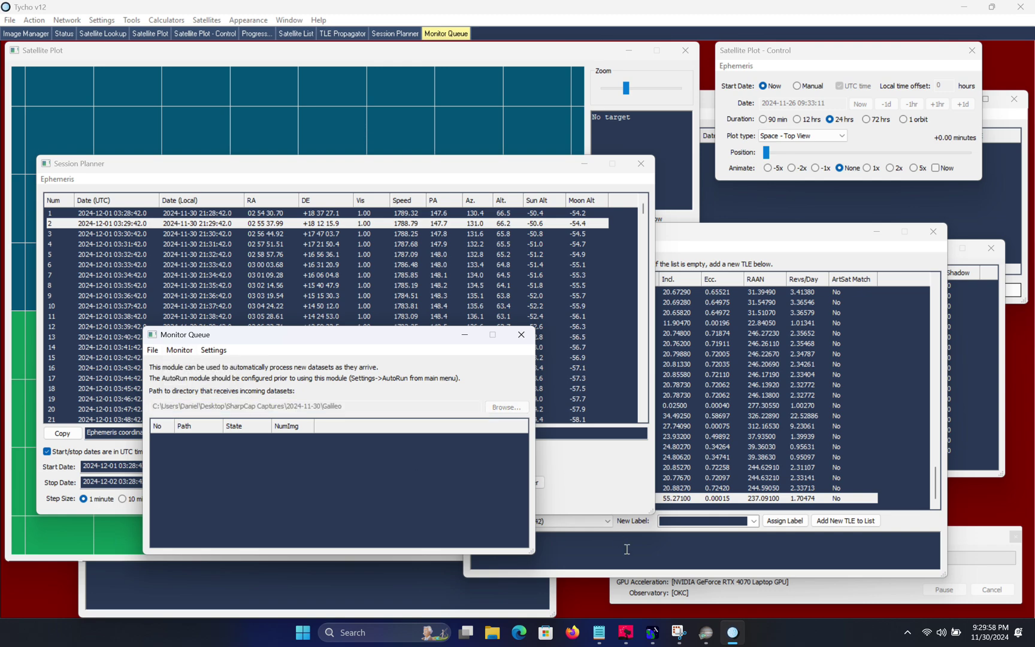
key(alt+Tab)
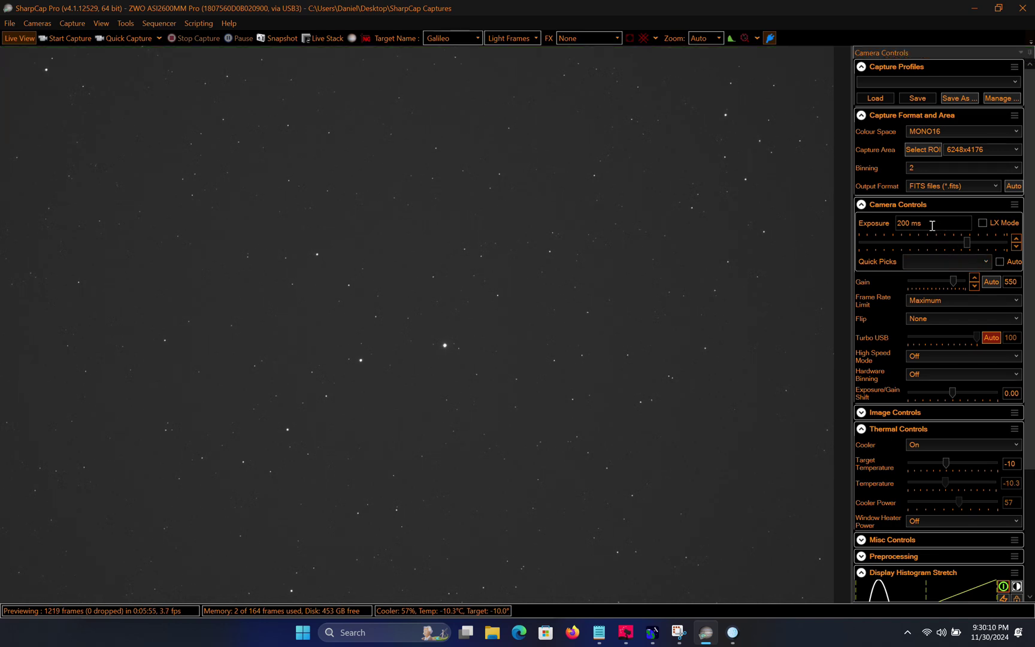
Set SharpCap's exposure to 500 ms and lower the gain from 550 to 480
drag(925, 223, 871, 220)
text(500 ms)
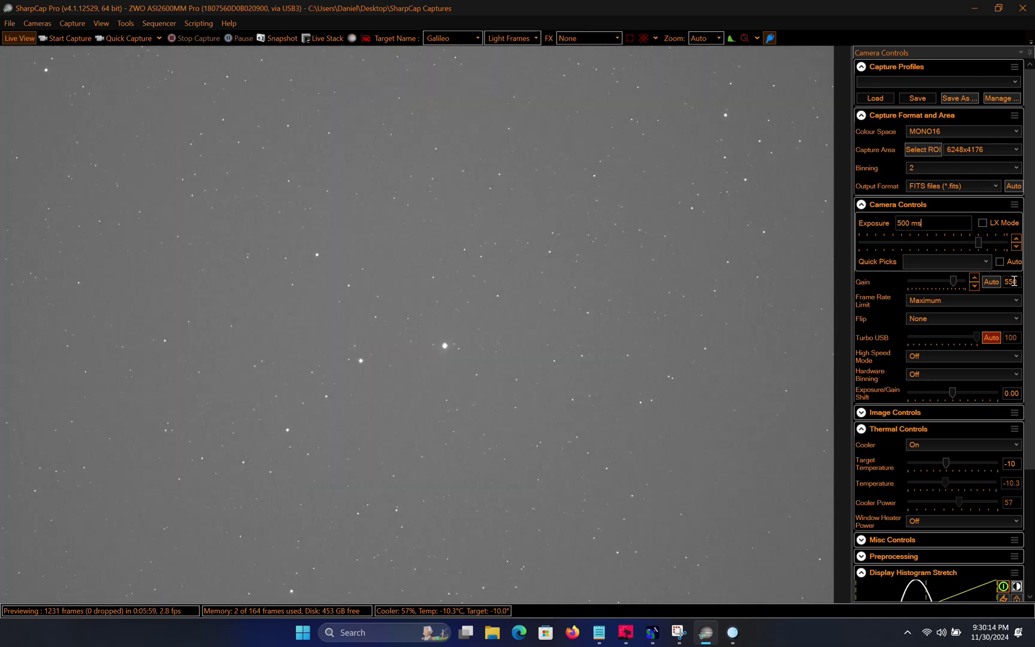
drag(1018, 284, 908, 269)
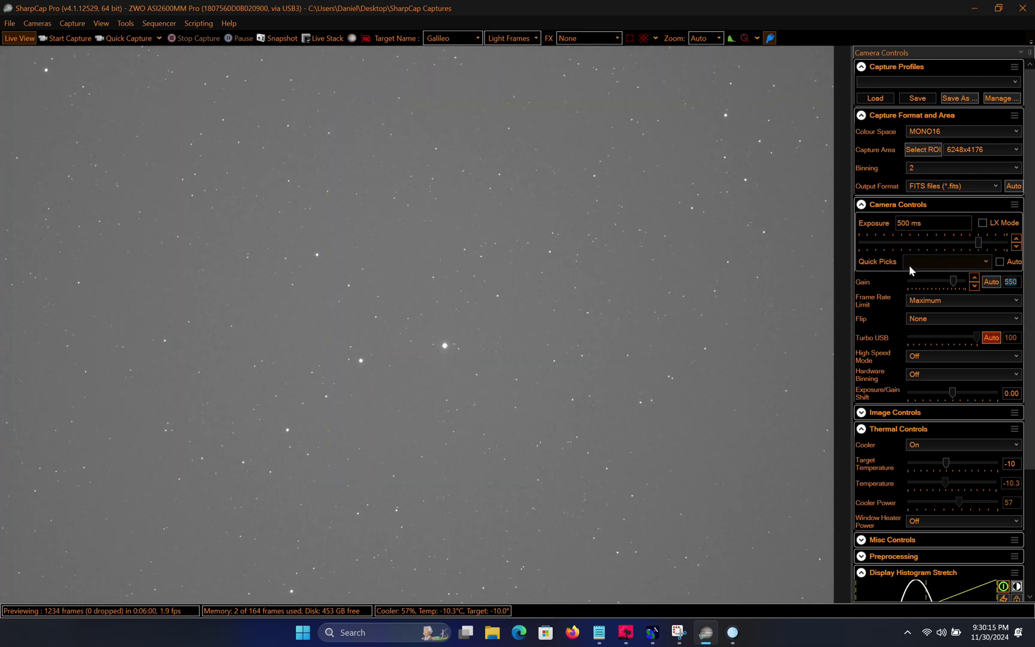
text(450)
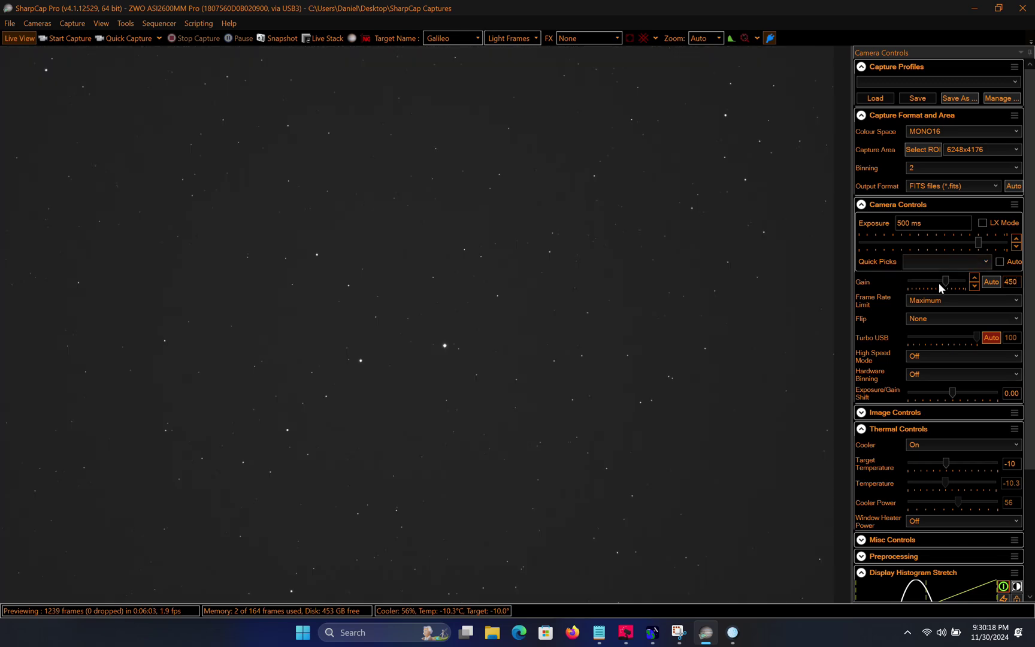
drag(1012, 282, 988, 278)
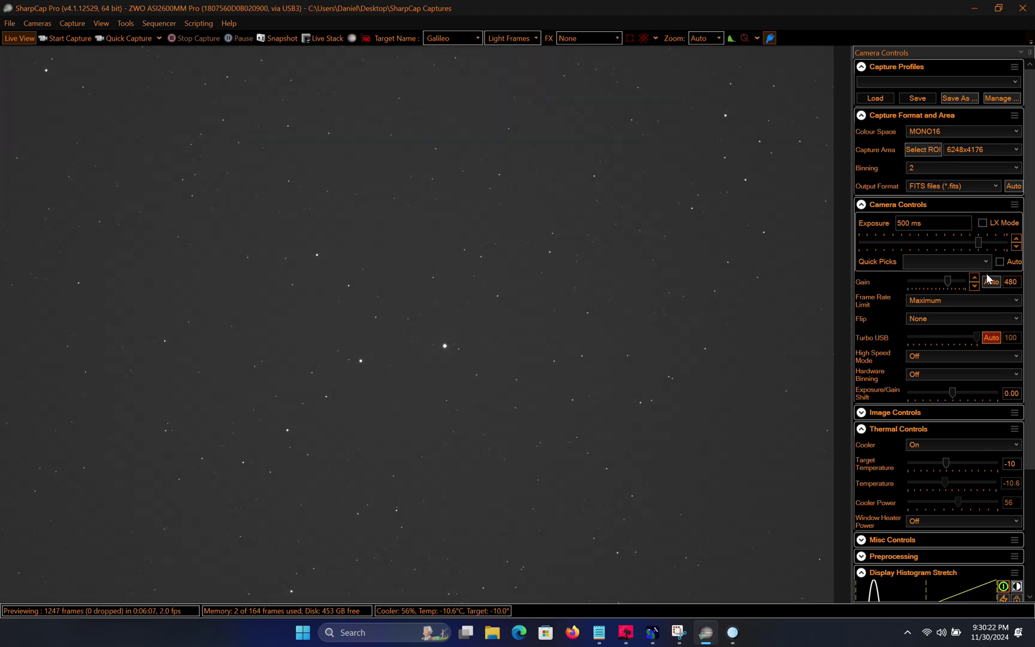
click(732, 631)
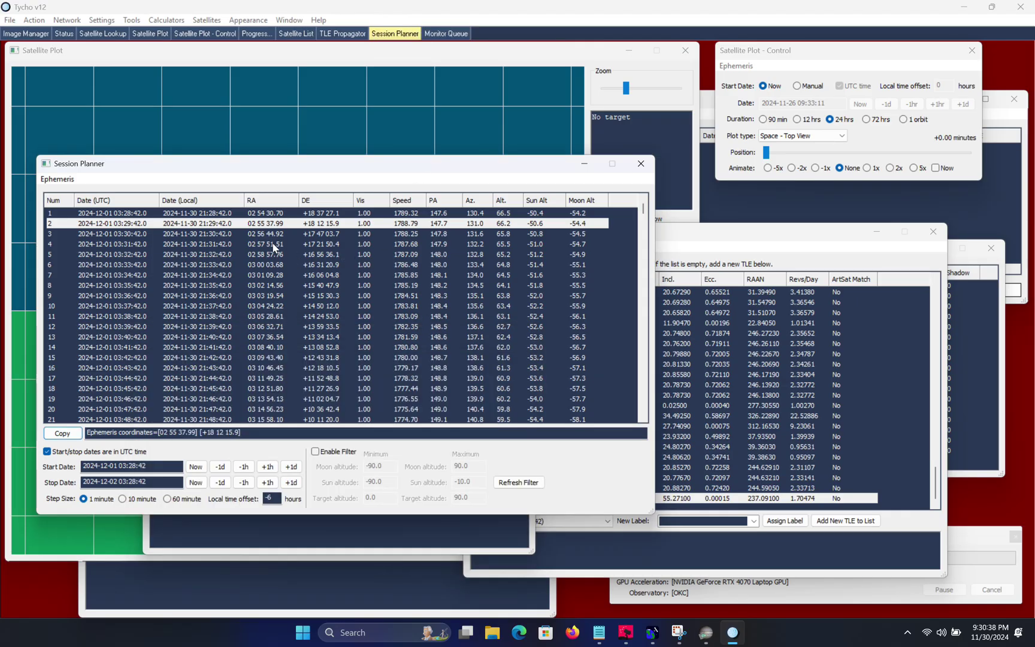
Copy the 03:31:42 UTC ephemeris coordinates [02 57 51.51] [+17 21 50.4] back to SharpCap
click(271, 245)
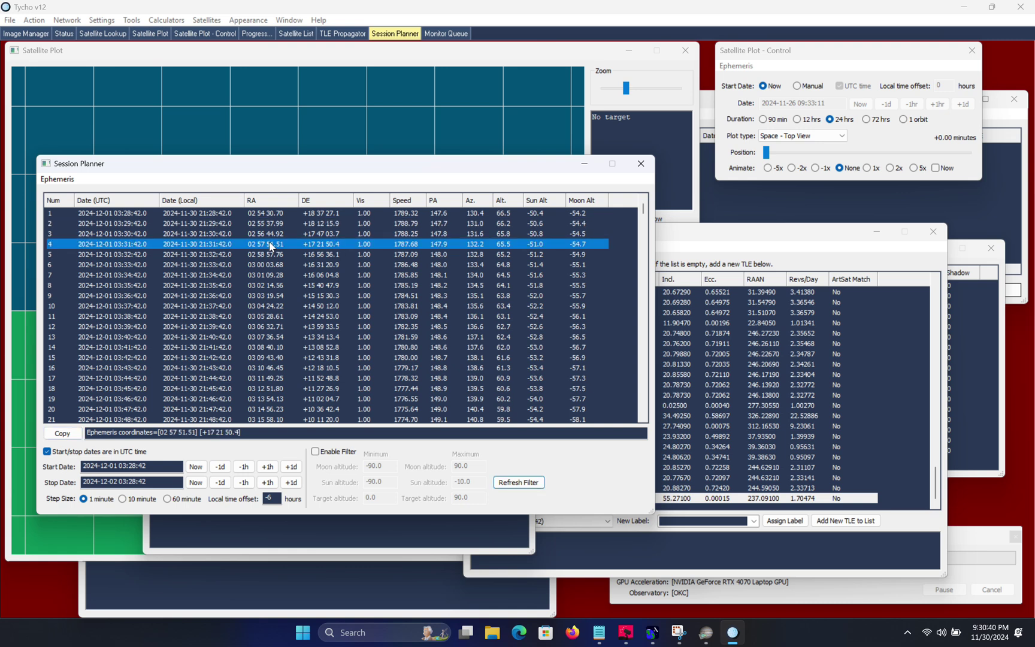
click(76, 433)
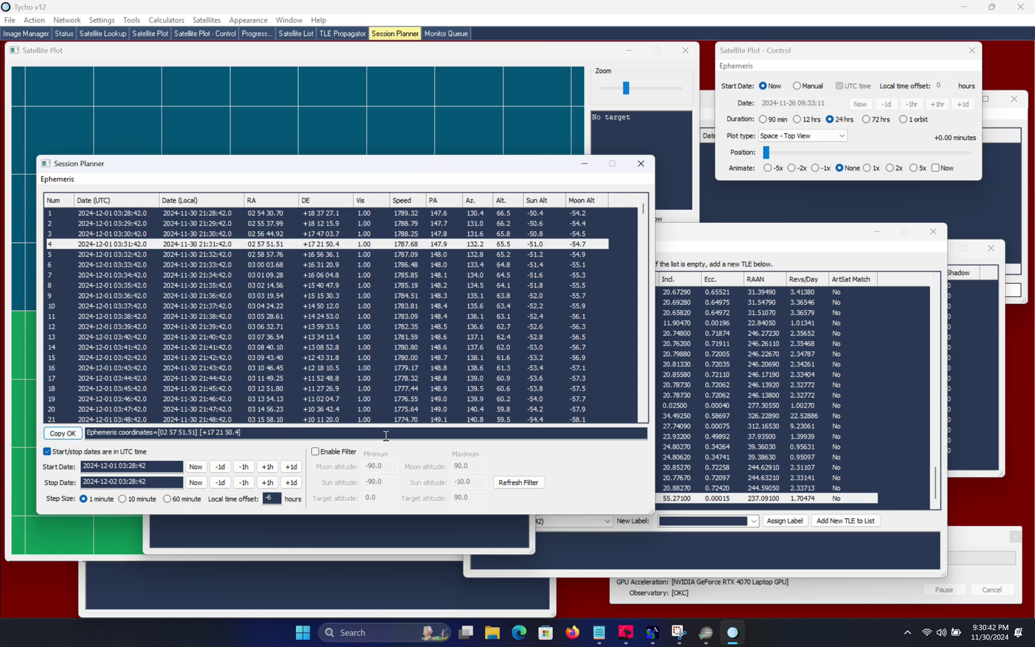
key(alt+Tab)
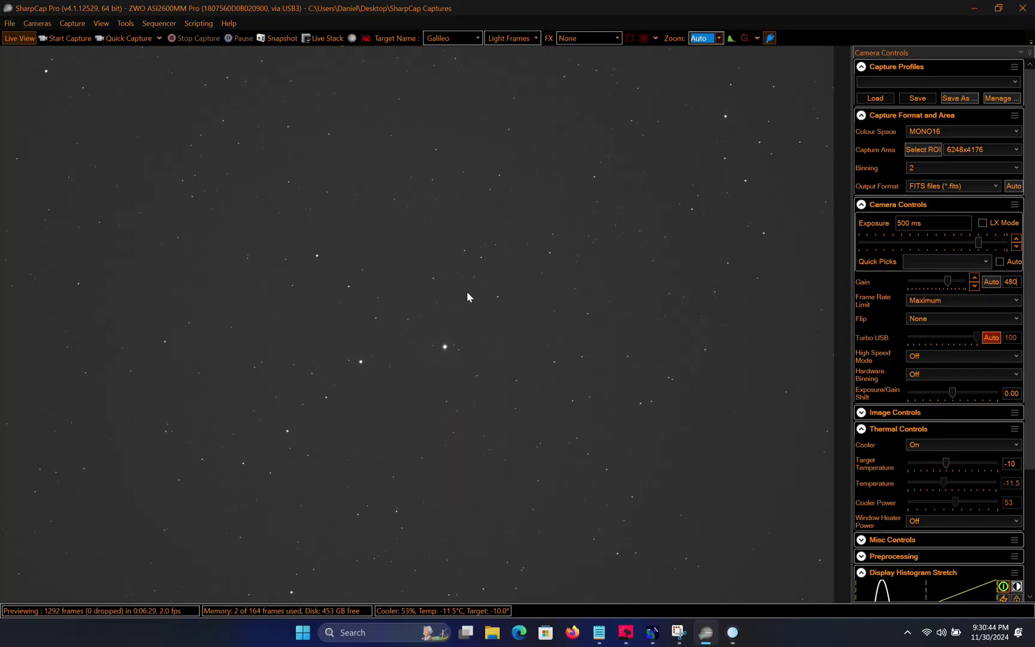
Slew and sync the mount to [02 57 51.51] [+17 21 50.4], then open the 60-frame capture setup
click(160, 23)
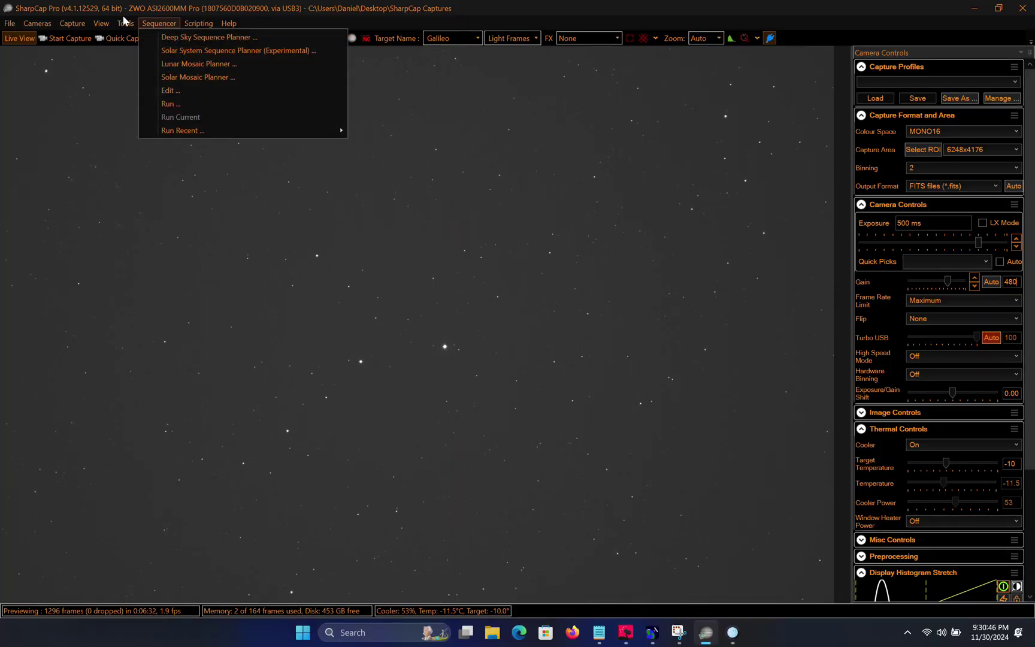
click(210, 212)
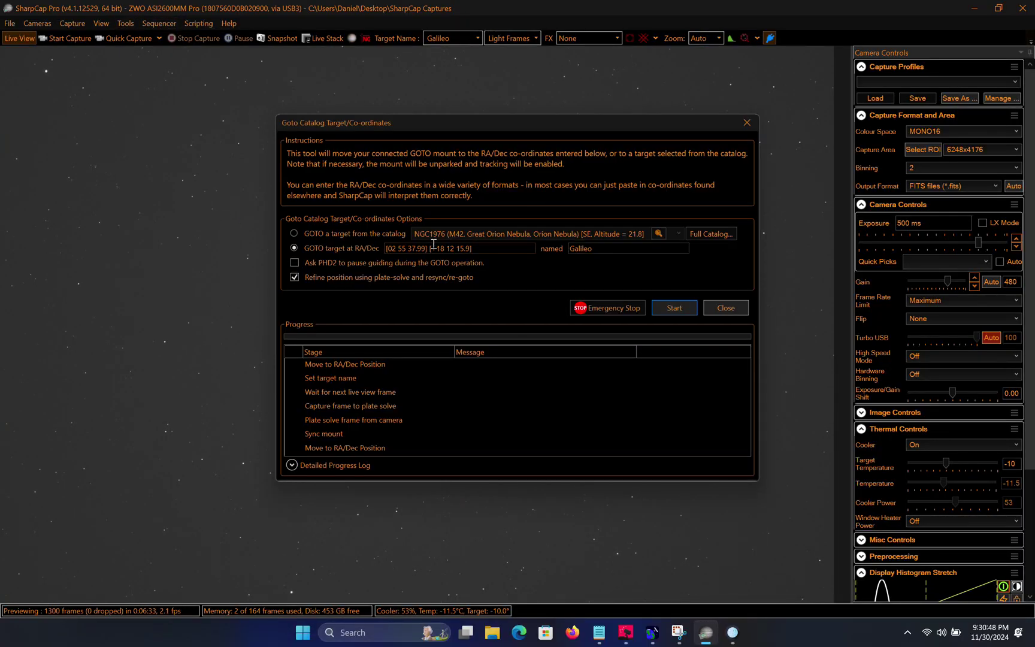
triple_click(479, 247)
key(ctrl+v)
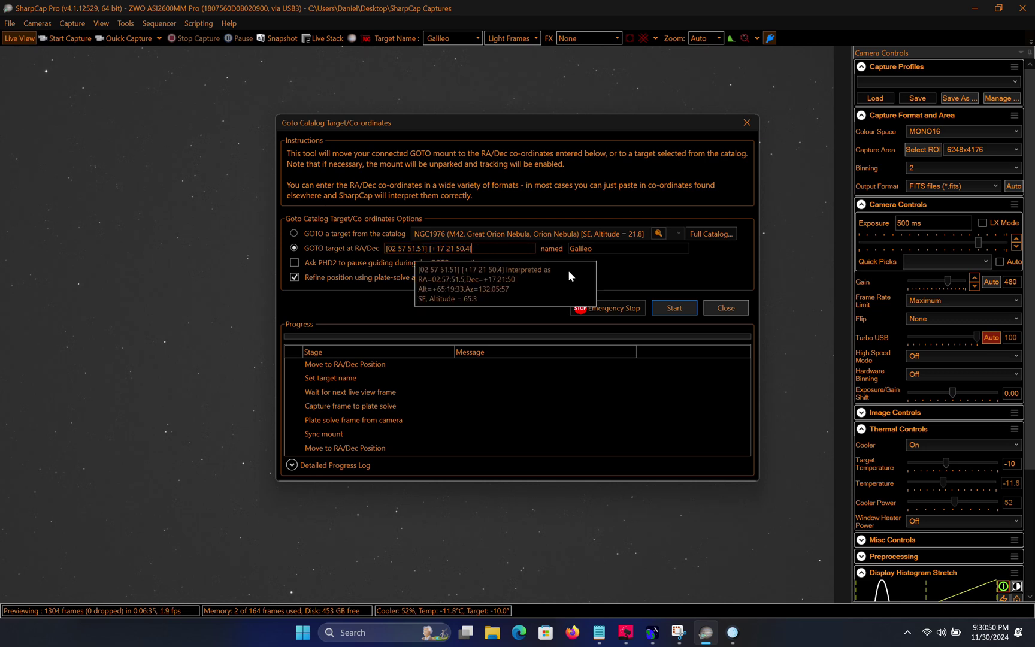
click(671, 308)
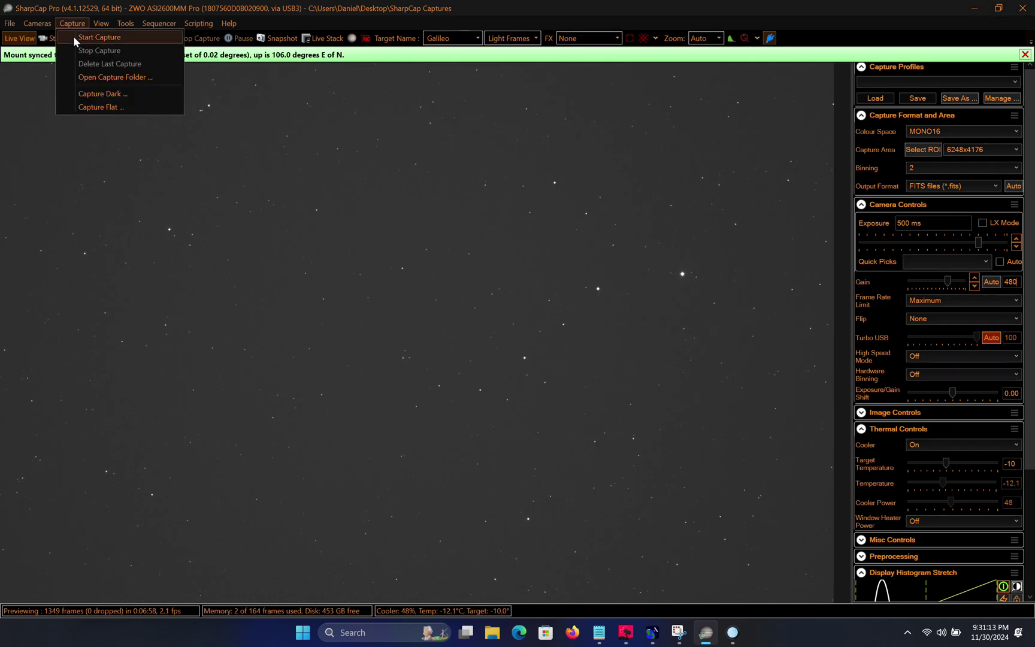
click(73, 36)
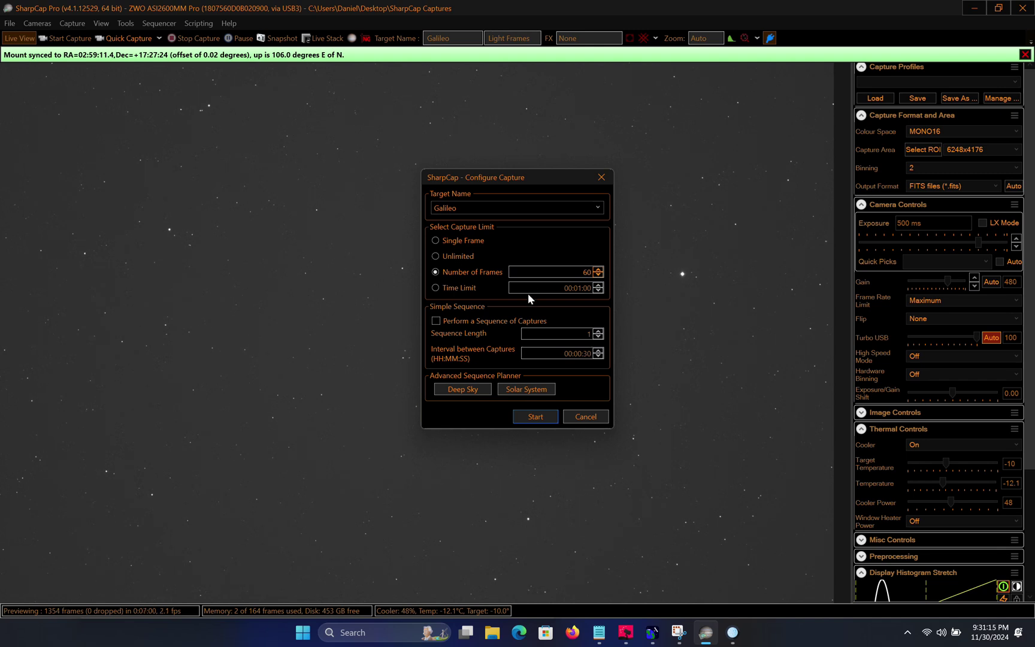
Capture the 60 Galileo frames while confirming Tycho's Monitor Queue picks up the new dataset
click(535, 420)
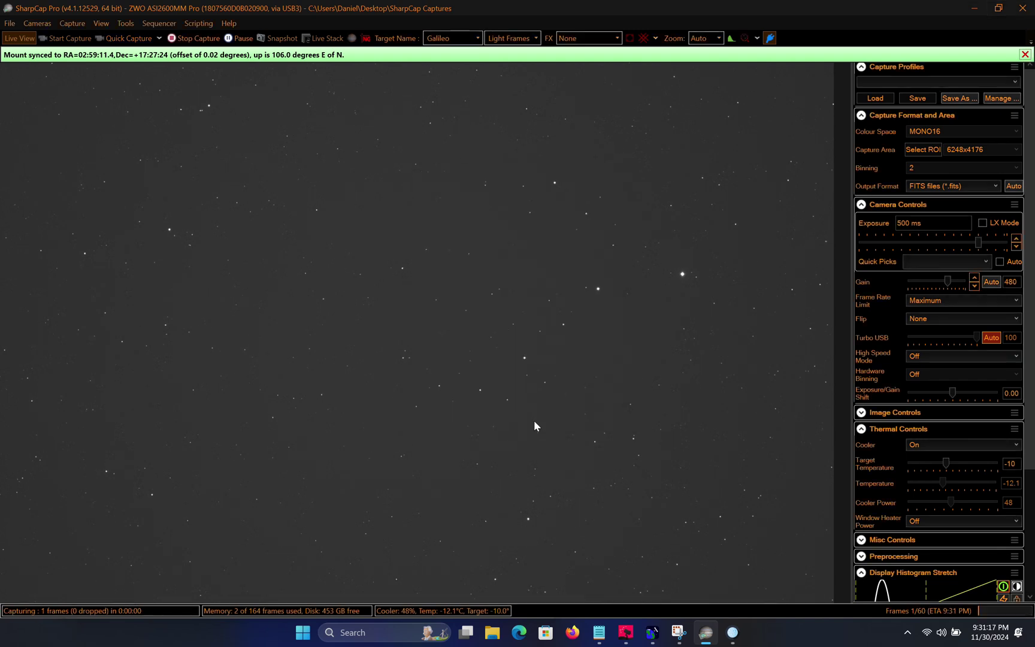
click(733, 633)
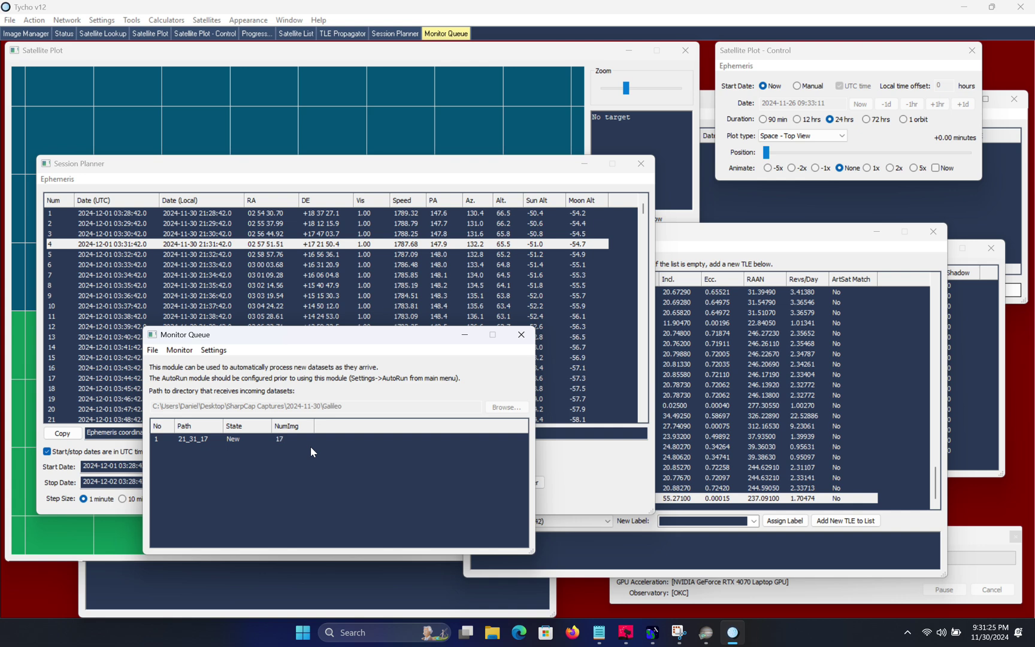
click(707, 632)
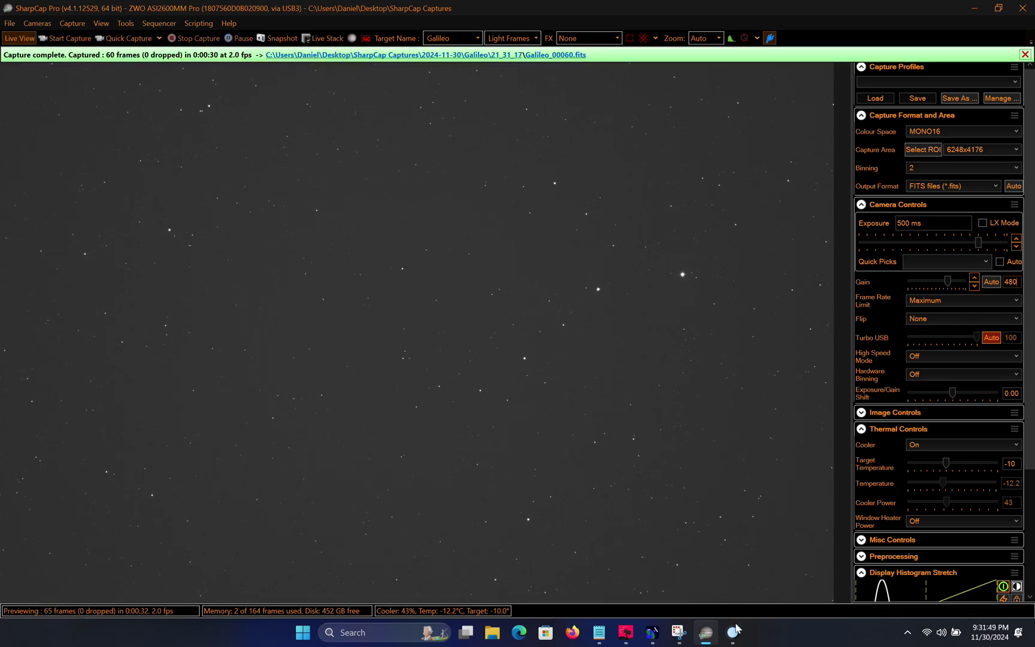
mouse_move(734, 633)
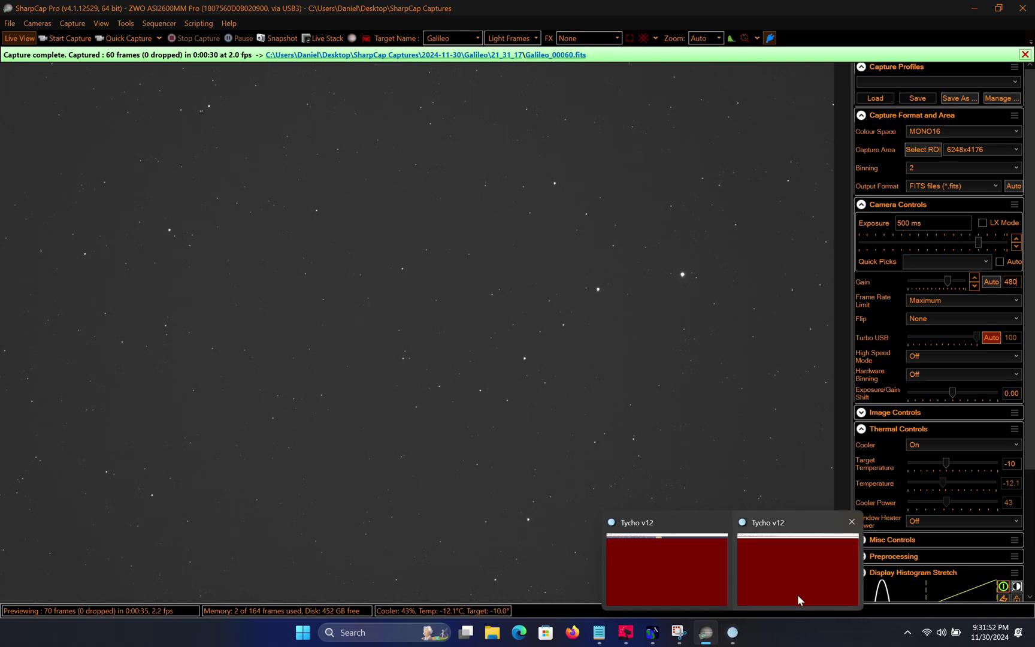
click(797, 594)
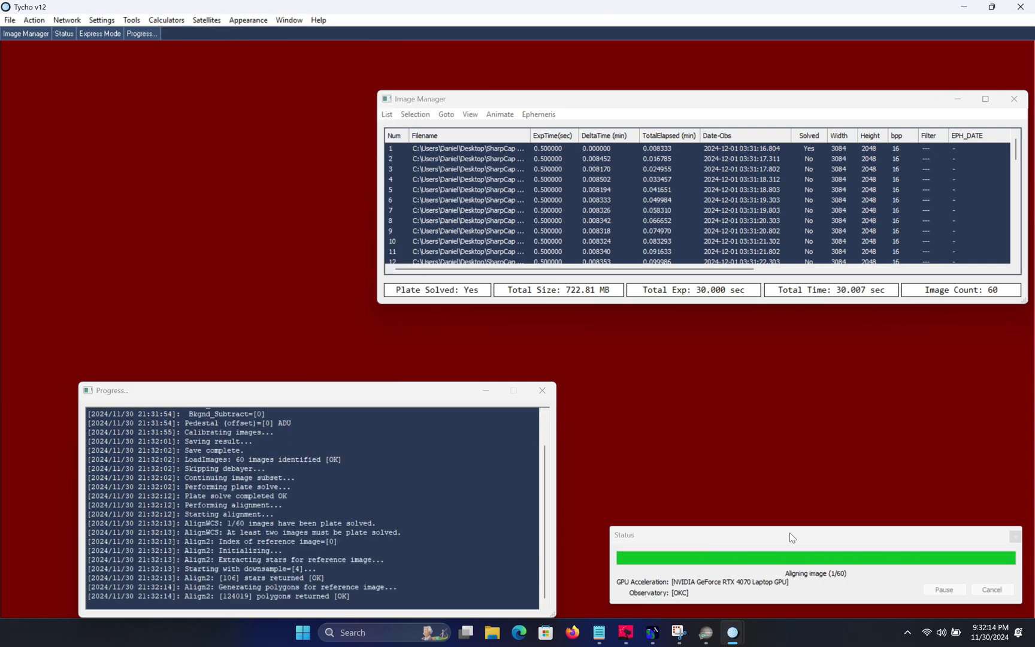
Bring up the NMEATime Panel to check the GPS clock lock while frames align
click(652, 632)
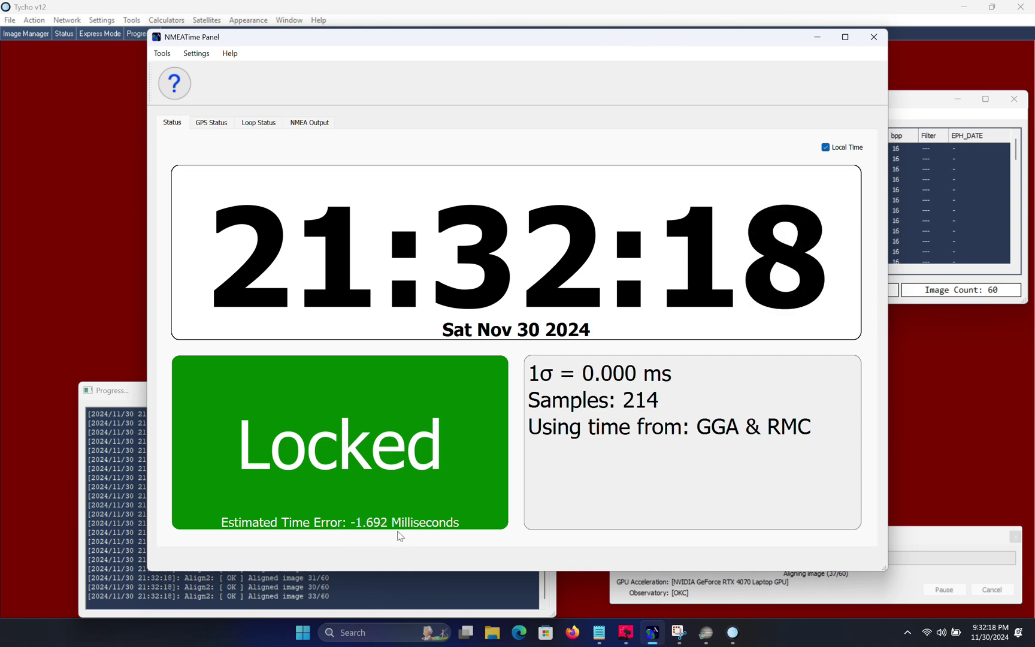
Check NMEATime's loop graphs and the Locked status at about -2.5 ms, then return to Tycho
click(264, 124)
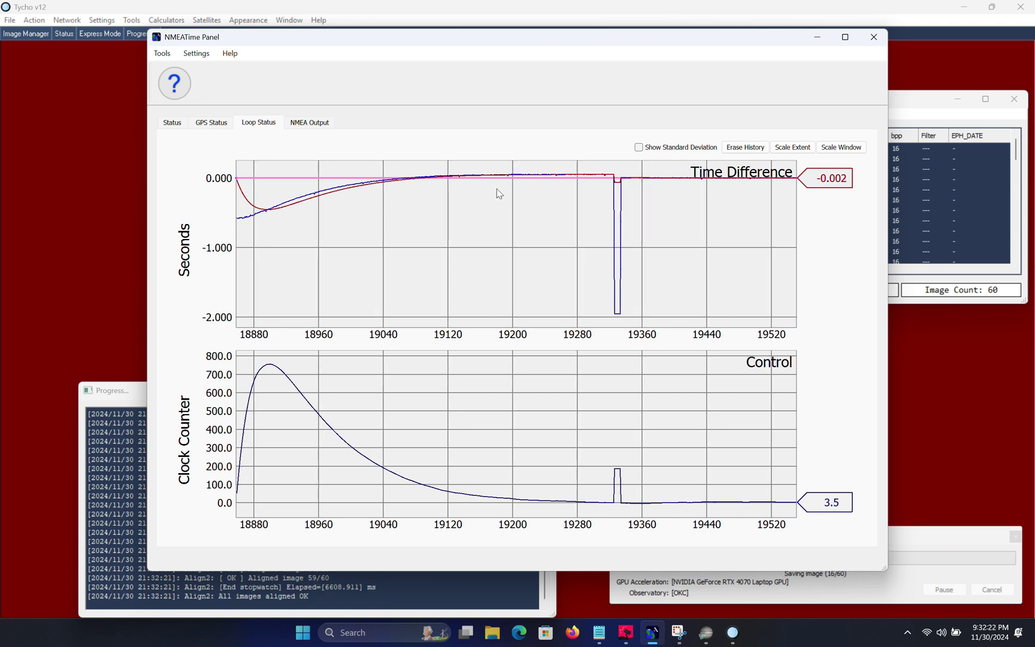
click(174, 124)
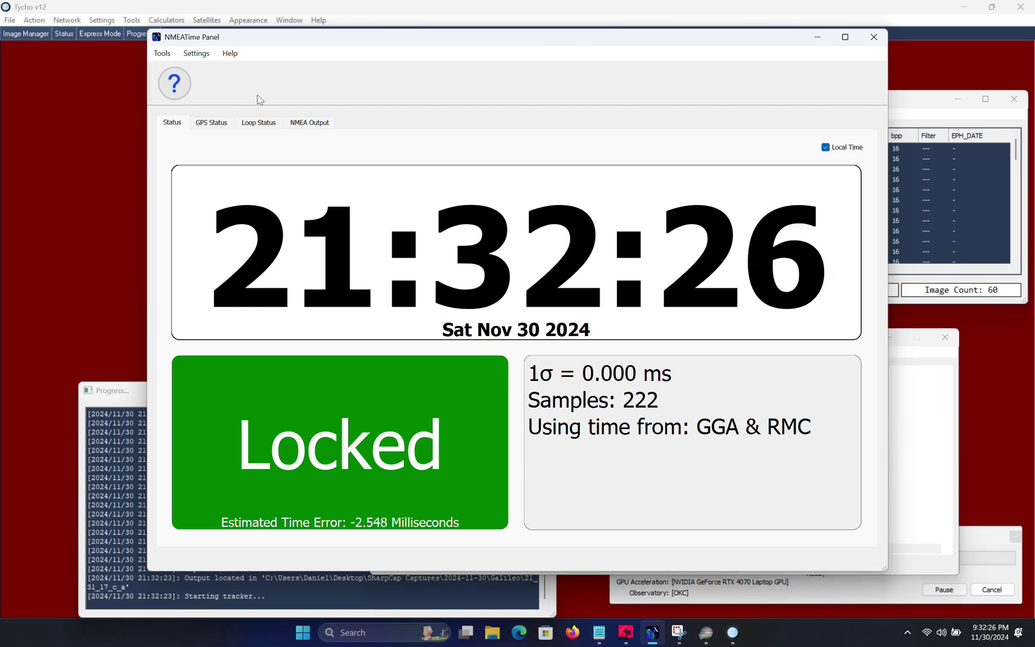
click(326, 10)
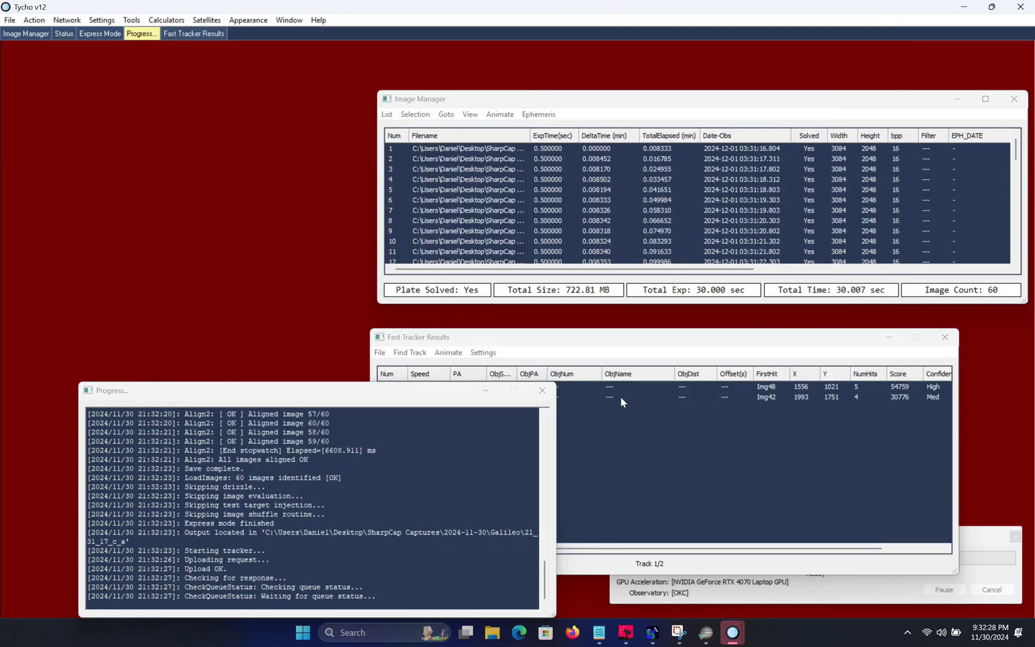
Inspect the GALILEO 19 track positions in the image, lowering contrast briefly and then resetting it to zero
click(626, 428)
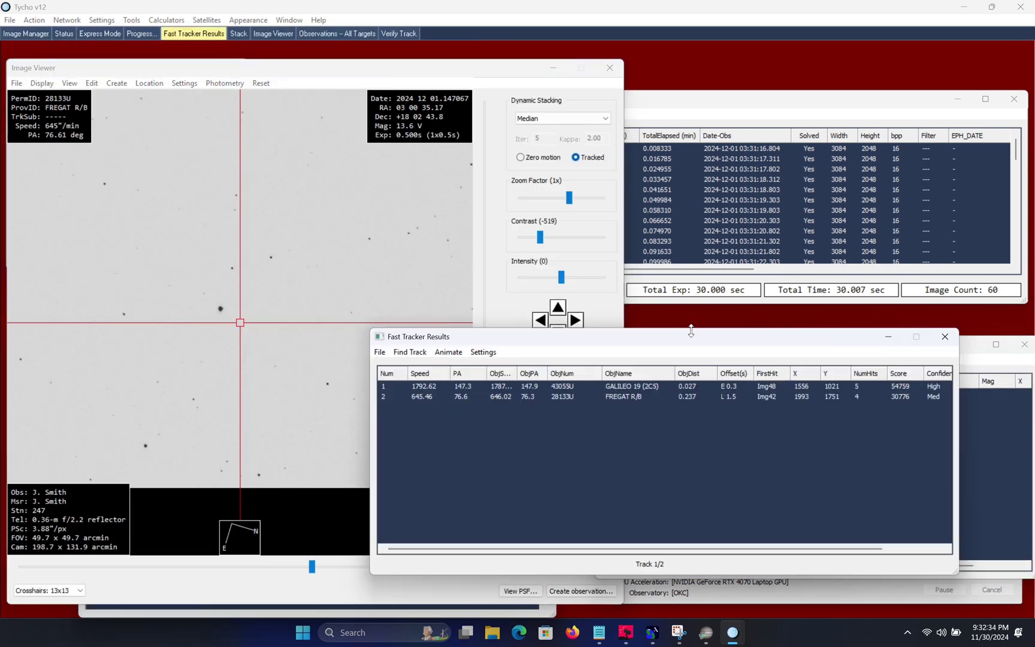
double_click(640, 388)
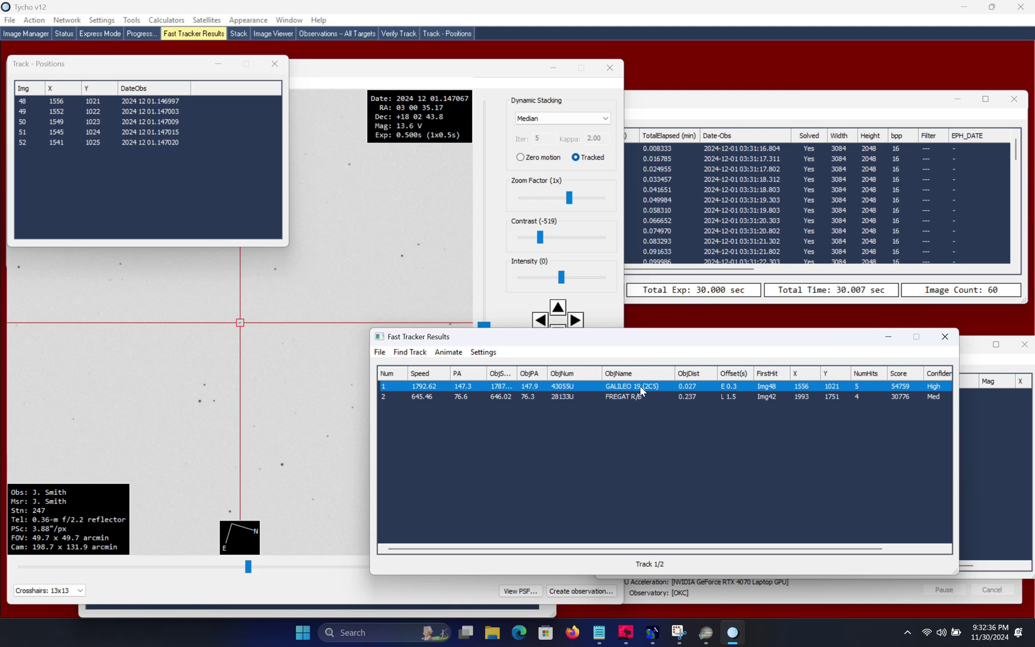
double_click(538, 236)
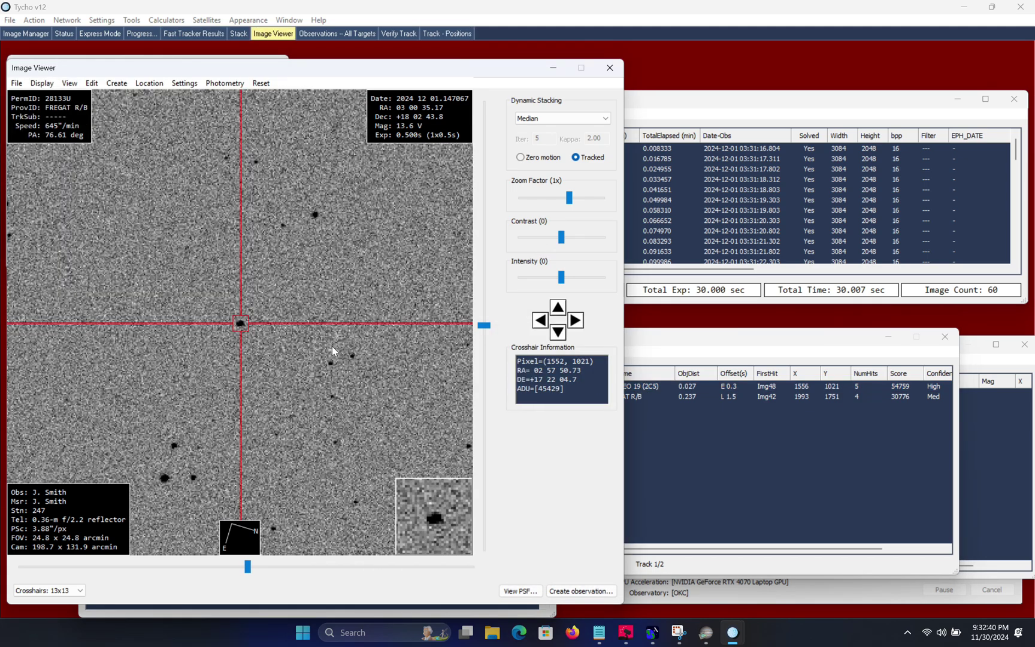
scroll(332, 346, down, 2)
scroll(332, 346, up, 3)
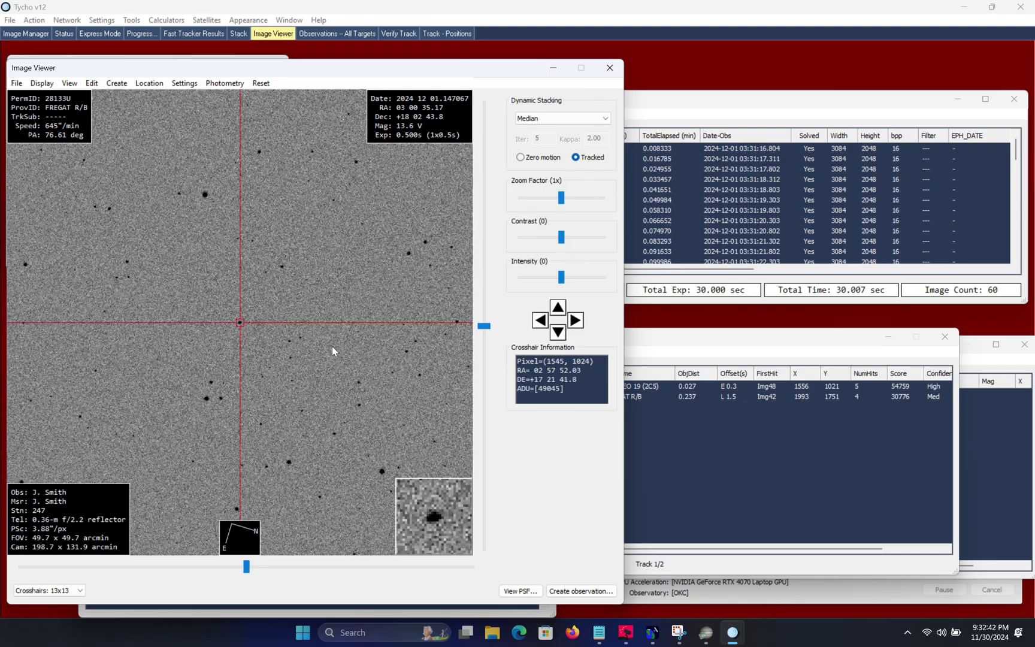
drag(561, 238, 551, 240)
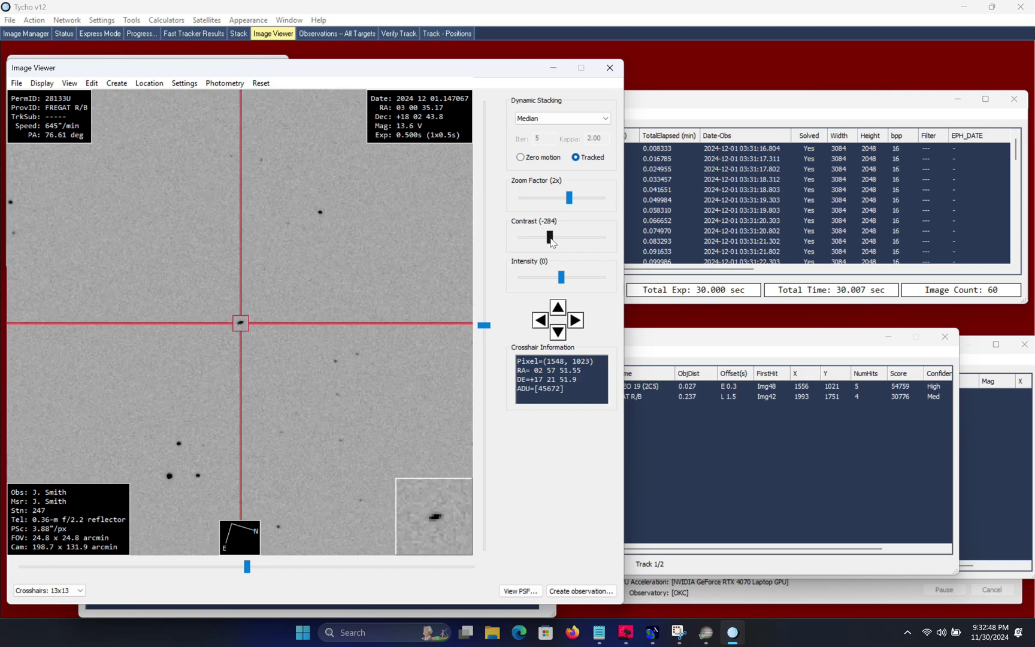
double_click(551, 240)
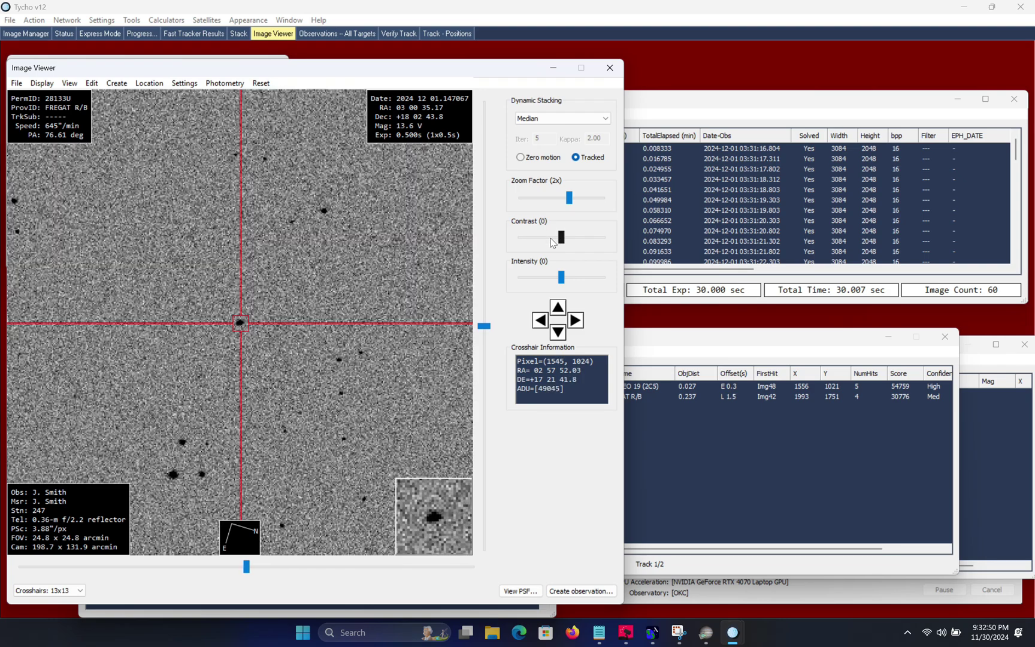
Reselect the GALILEO 19 detection and bring up the 60-image list
click(649, 401)
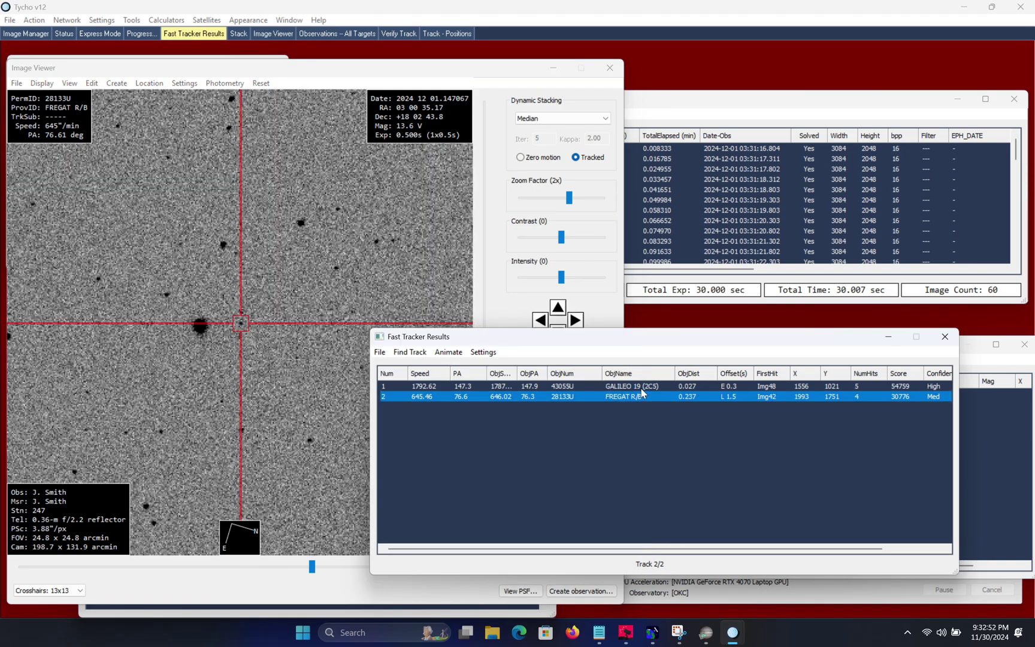
click(638, 387)
right_click(295, 310)
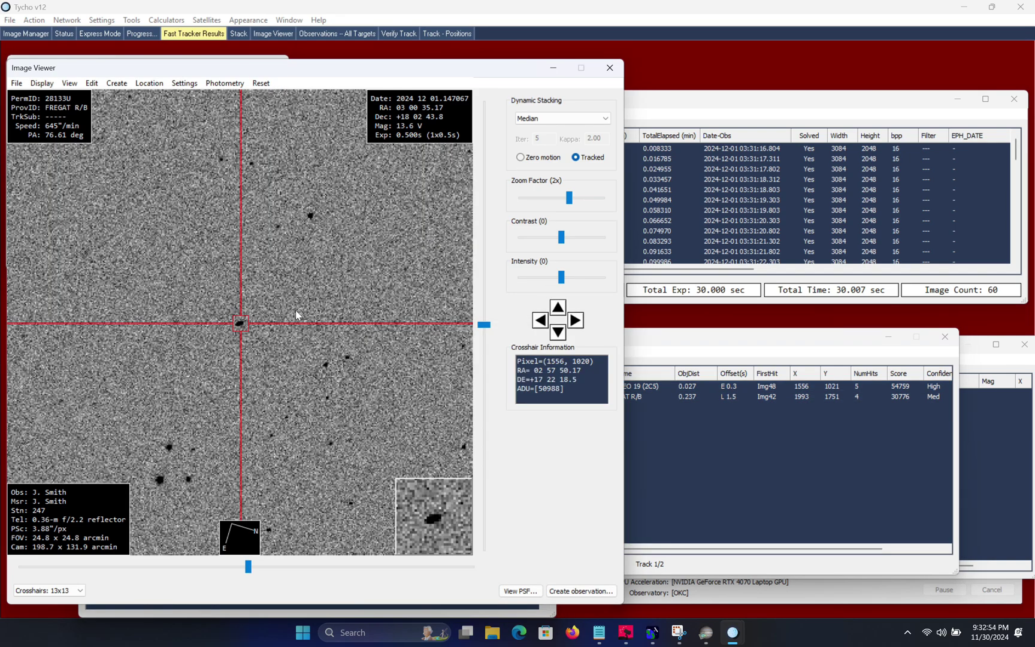
click(326, 262)
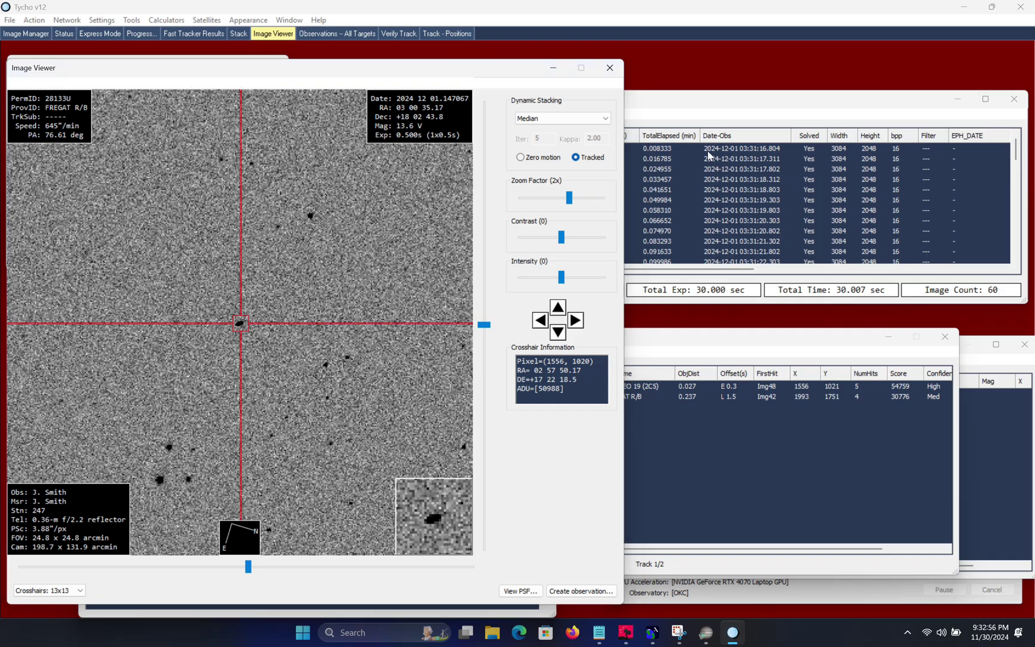
click(709, 172)
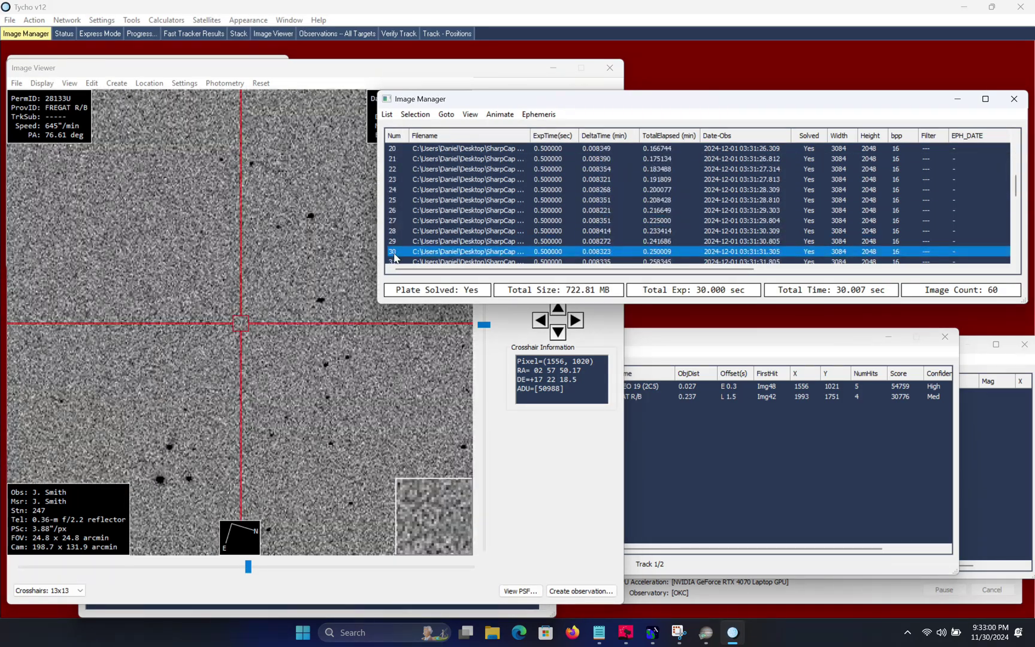
Create observations of the satellite streak in frames 30 and 40
click(328, 299)
right_click(321, 300)
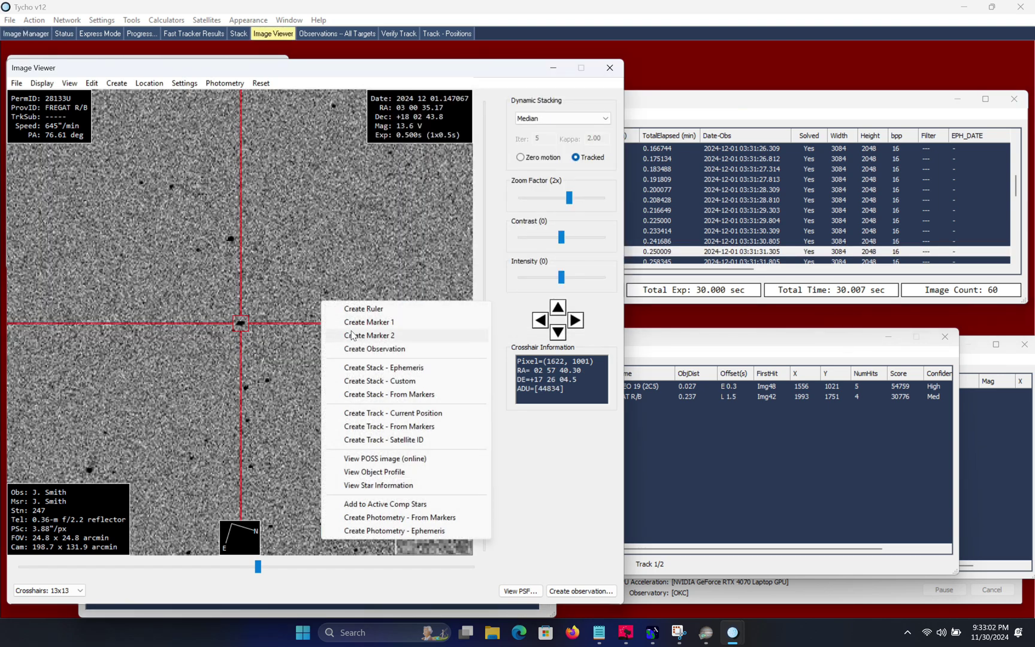
click(358, 349)
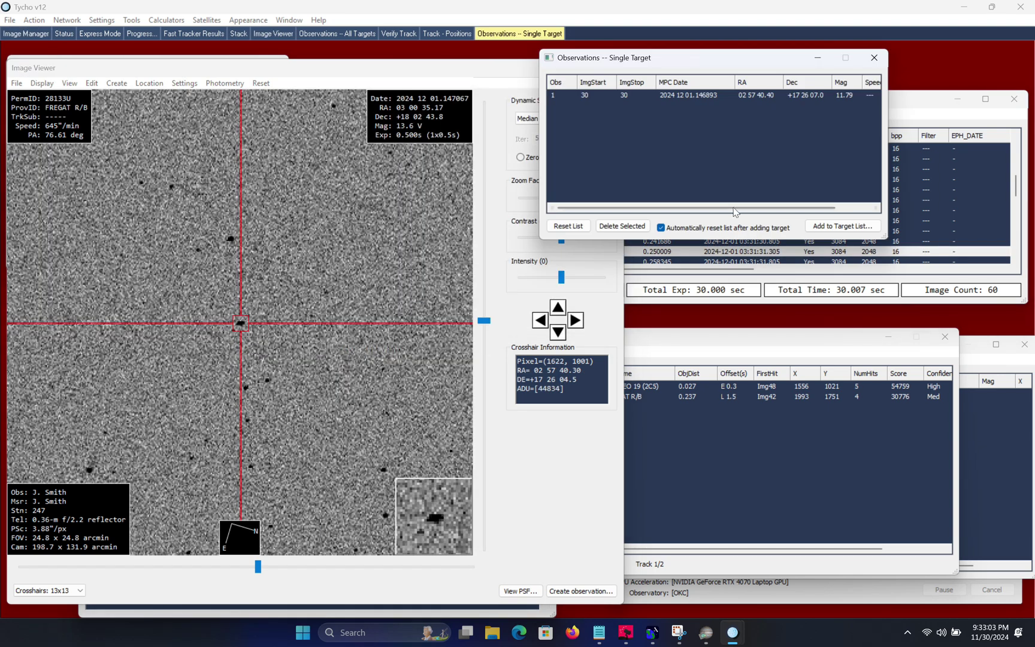
click(919, 123)
scroll(796, 204, down, 1)
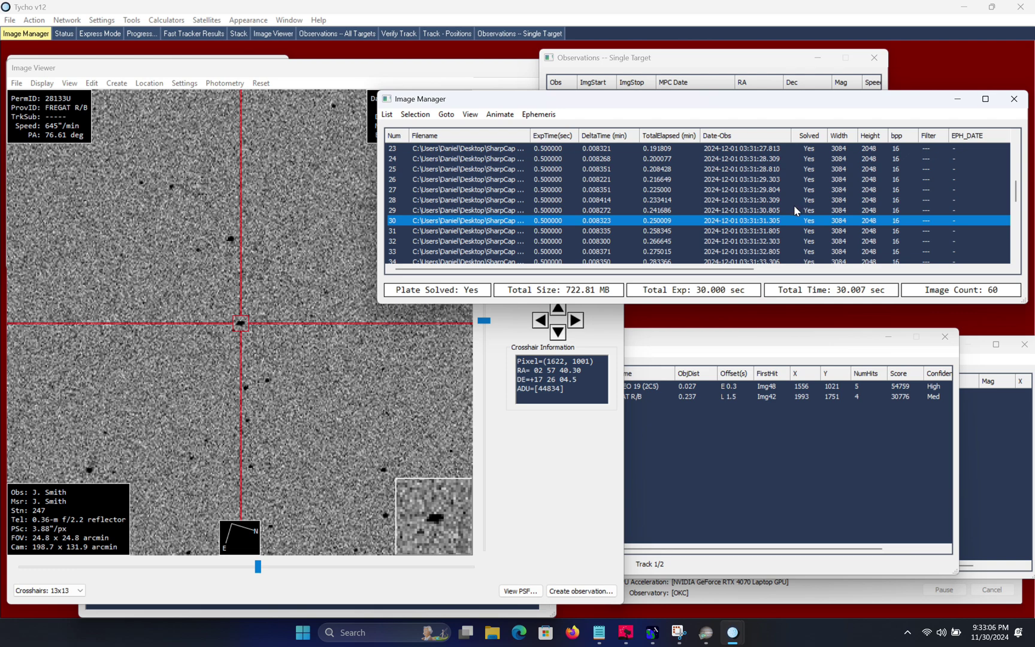
scroll(792, 183, down, 1)
click(731, 243)
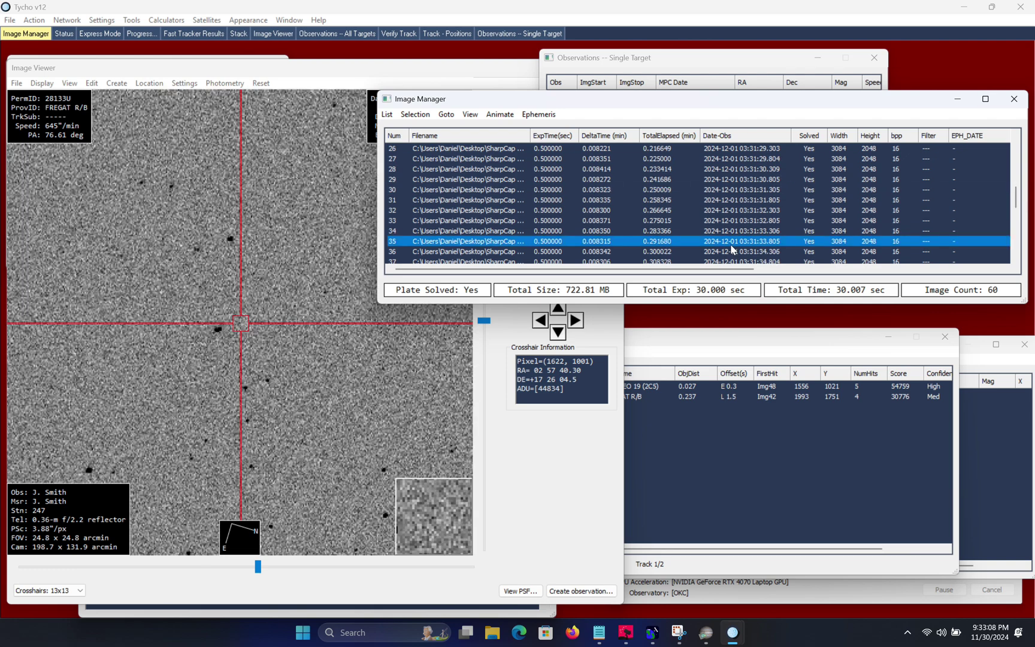
scroll(698, 258, down, 2)
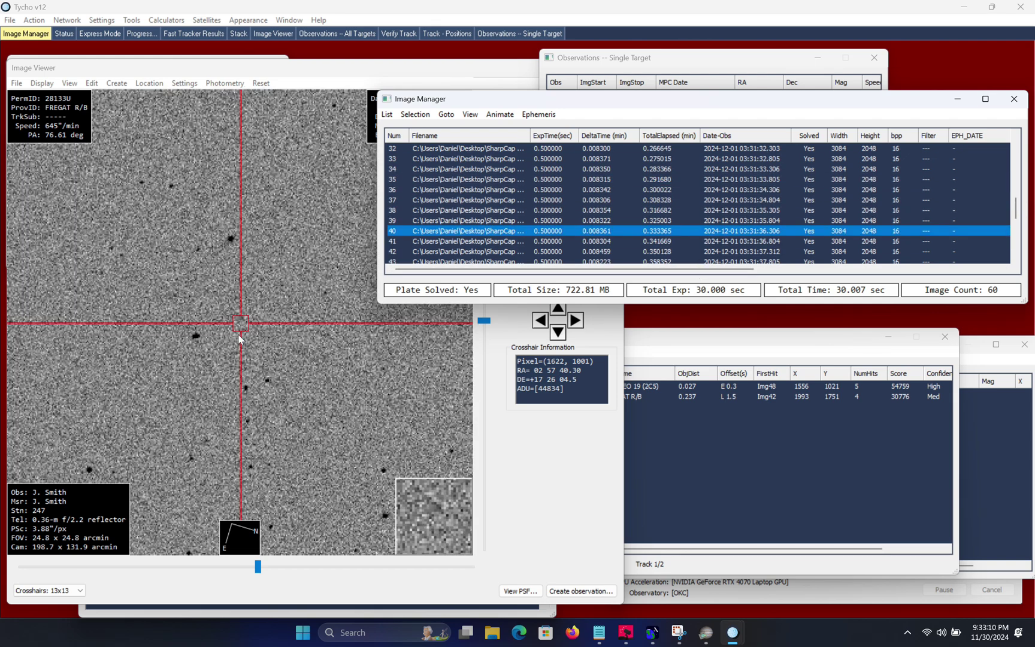
click(197, 334)
right_click(197, 334)
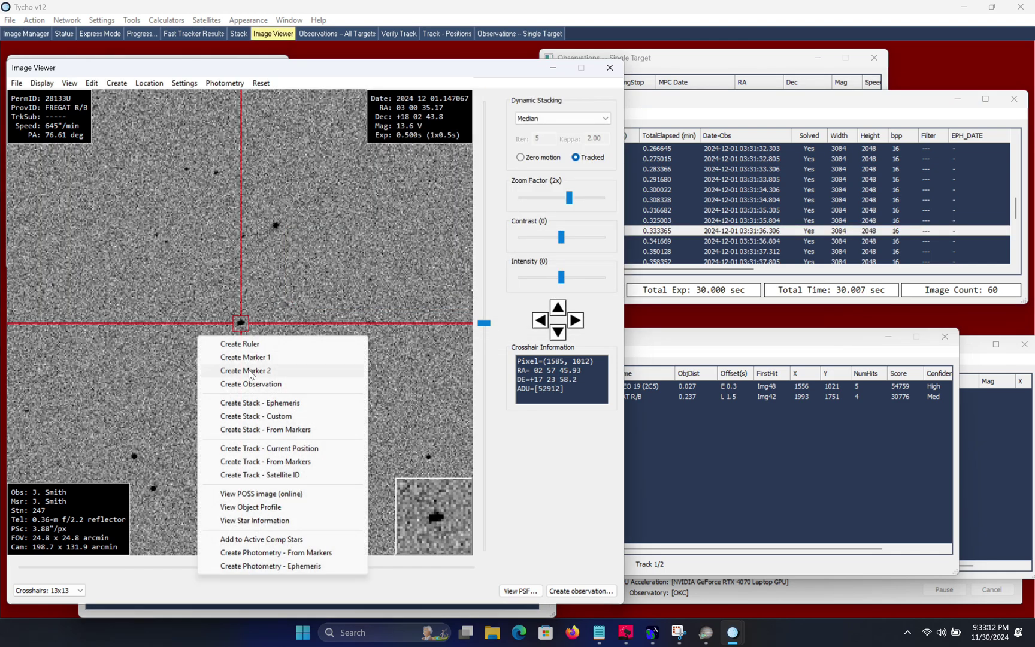
click(253, 385)
Create a third streak observation in frame 51
scroll(674, 245, down, 4)
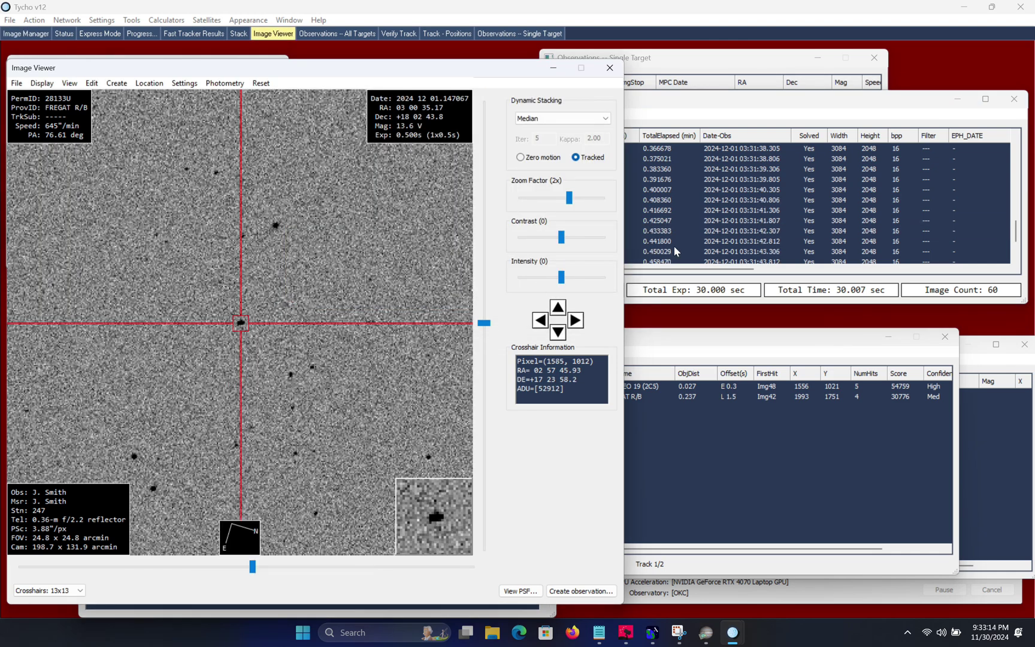
click(675, 222)
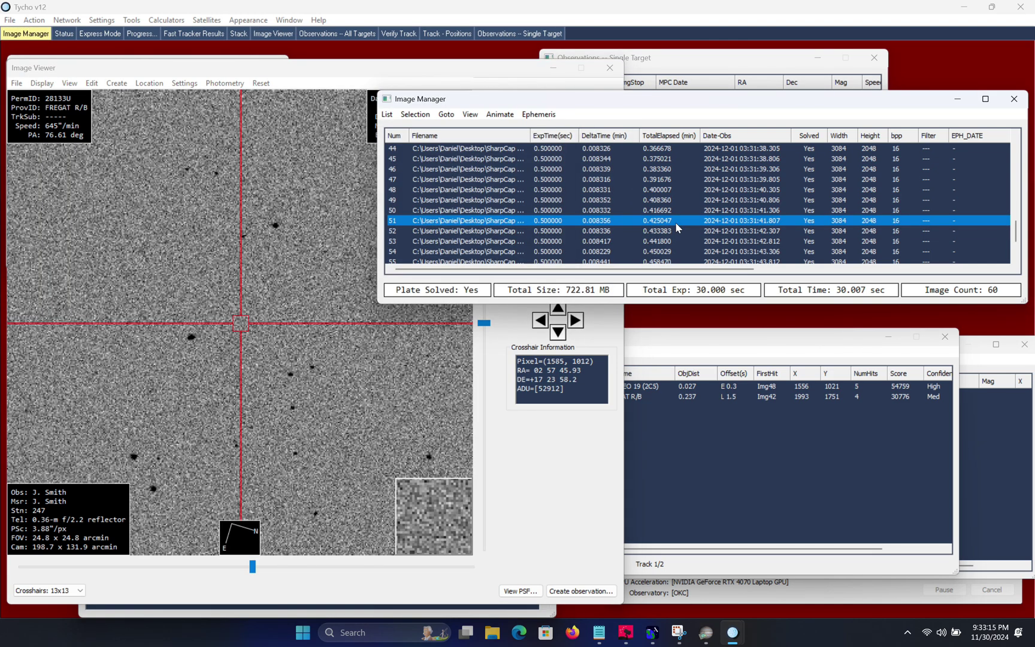
click(191, 339)
right_click(190, 338)
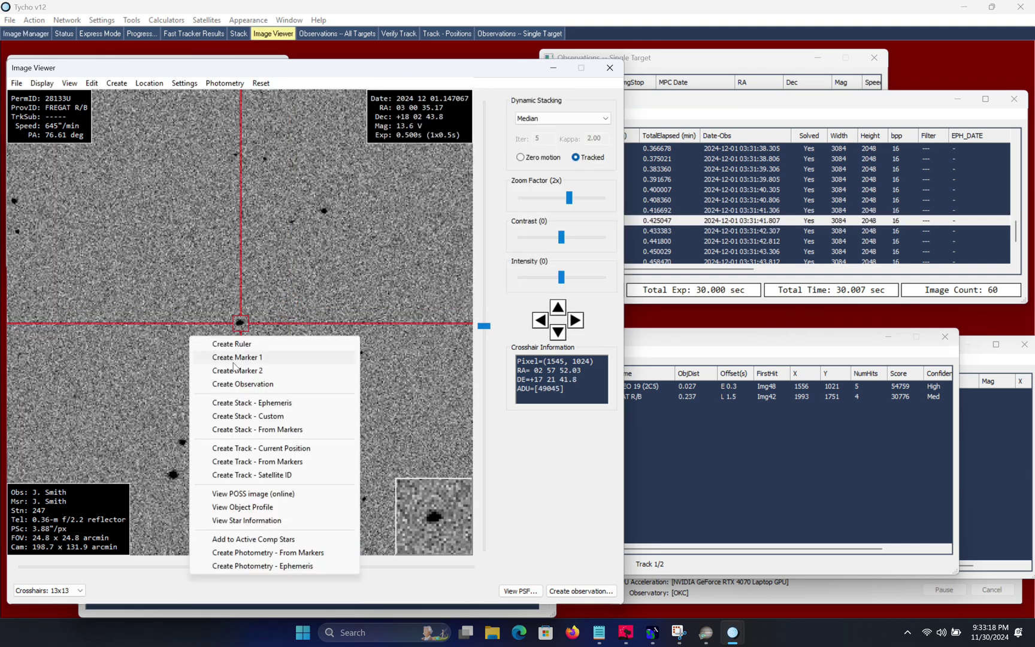
click(258, 387)
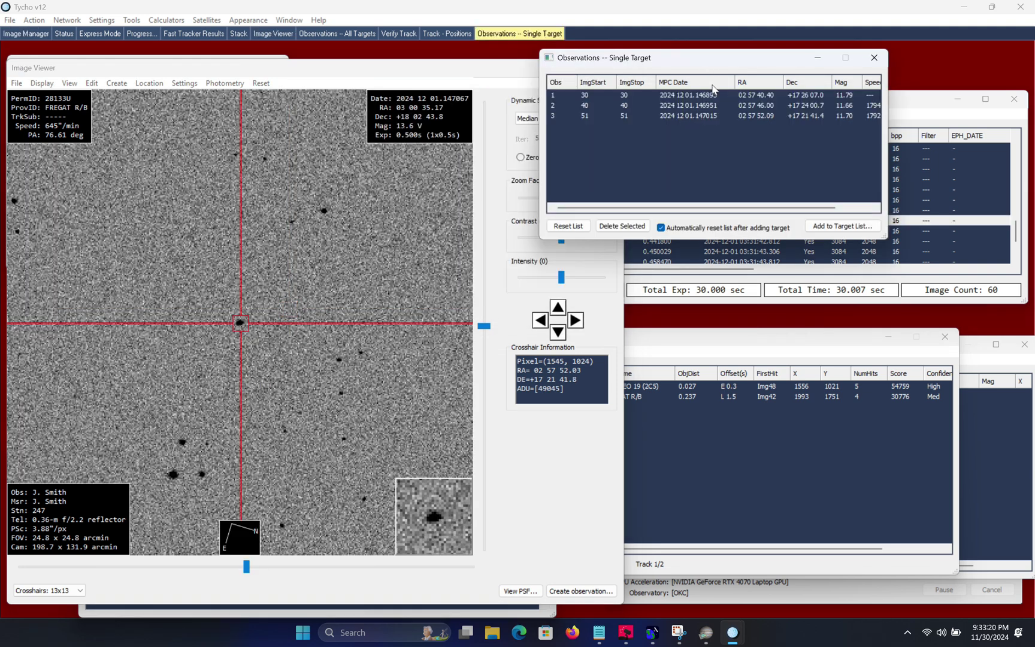
Add the three observations to the target list under track 38885, confirming the designation
click(830, 226)
click(875, 290)
click(980, 411)
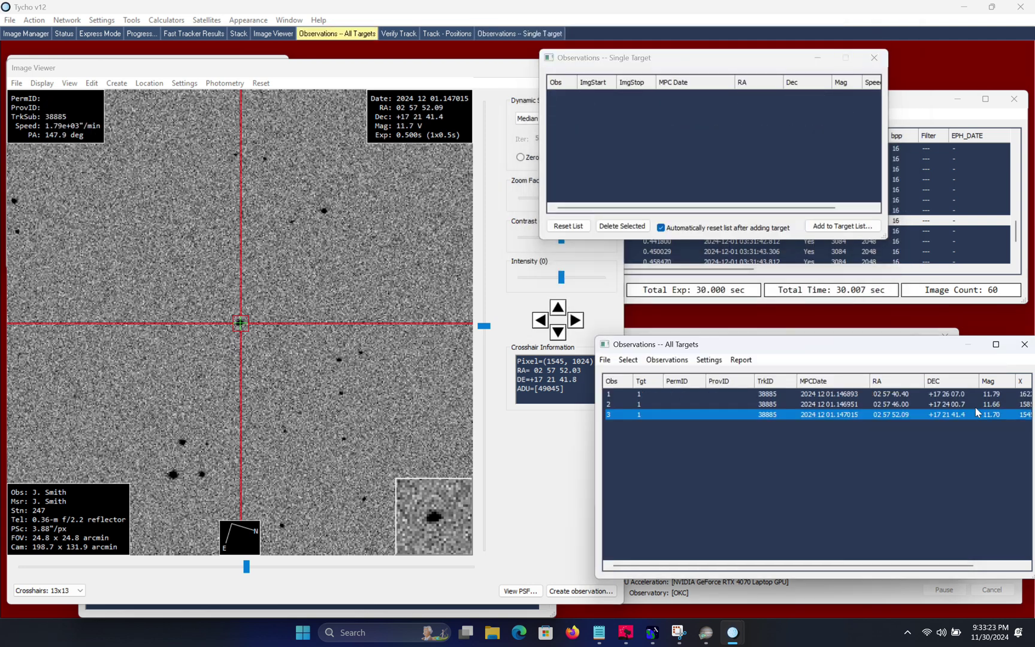
click(741, 360)
Generate the IOD report and evaluate it against GNSS positions, matching GALILEO 19 at -0.1082 s
click(772, 401)
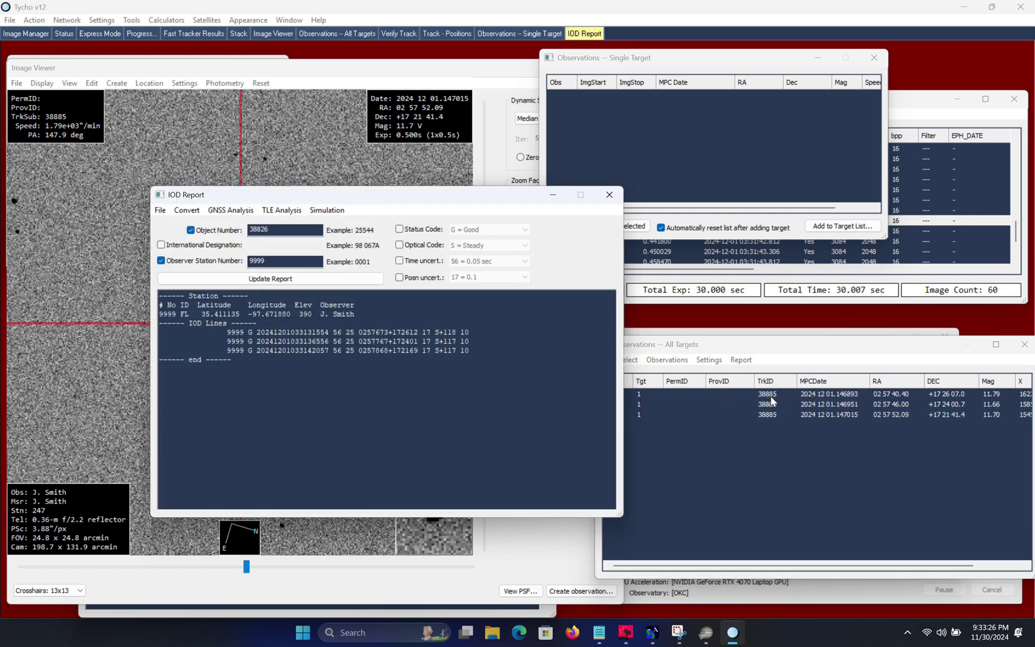
click(238, 210)
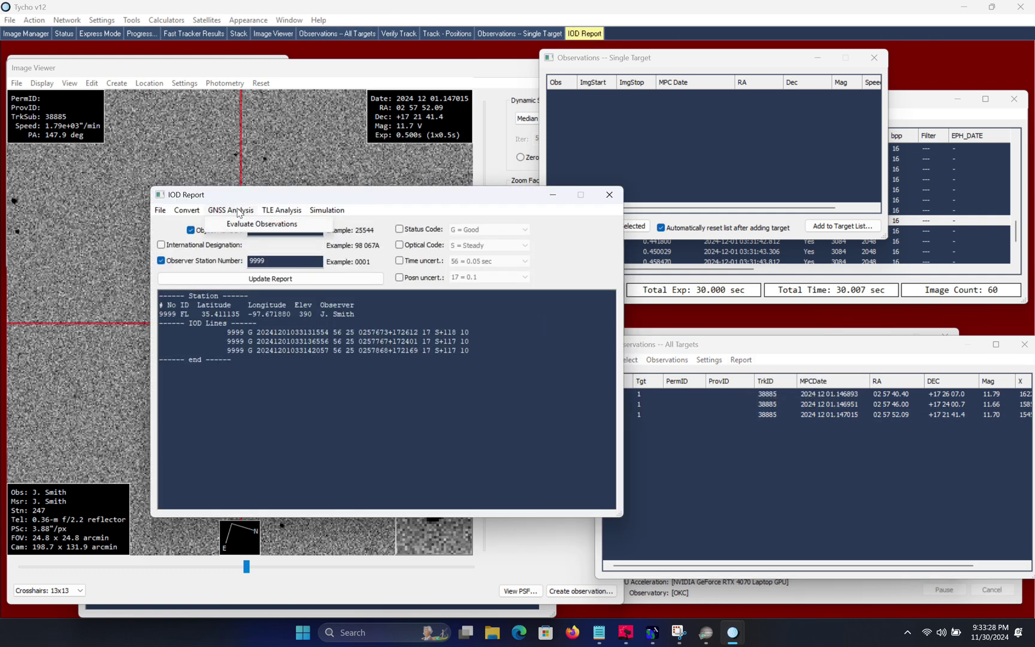
click(241, 224)
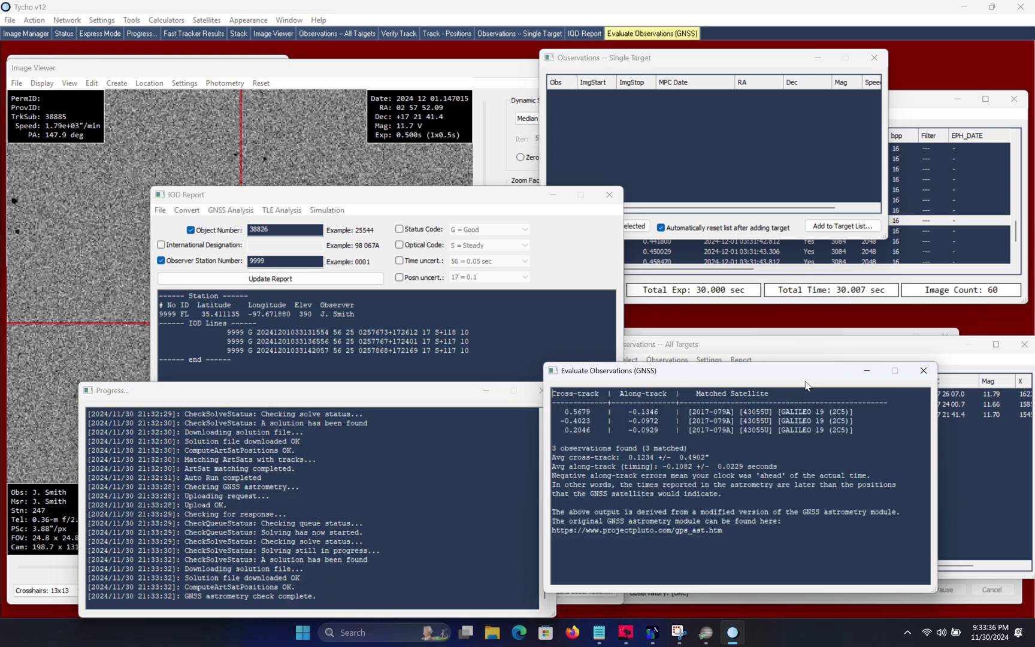
Arrange the GNSS results beside the fast tracker results, then switch to the other Tycho window
drag(801, 377, 770, 388)
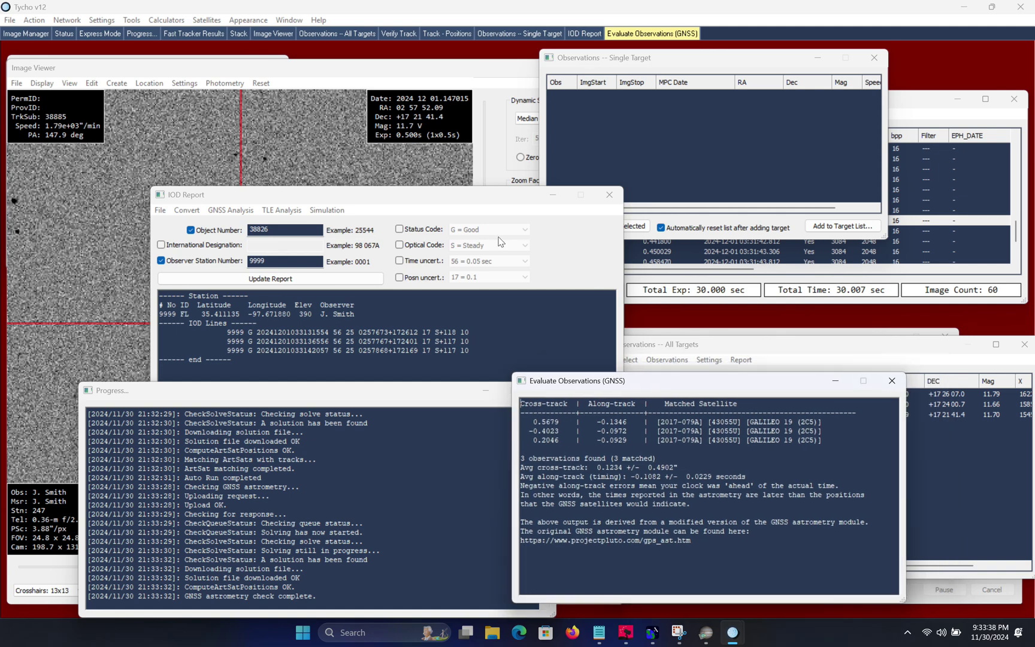
click(193, 33)
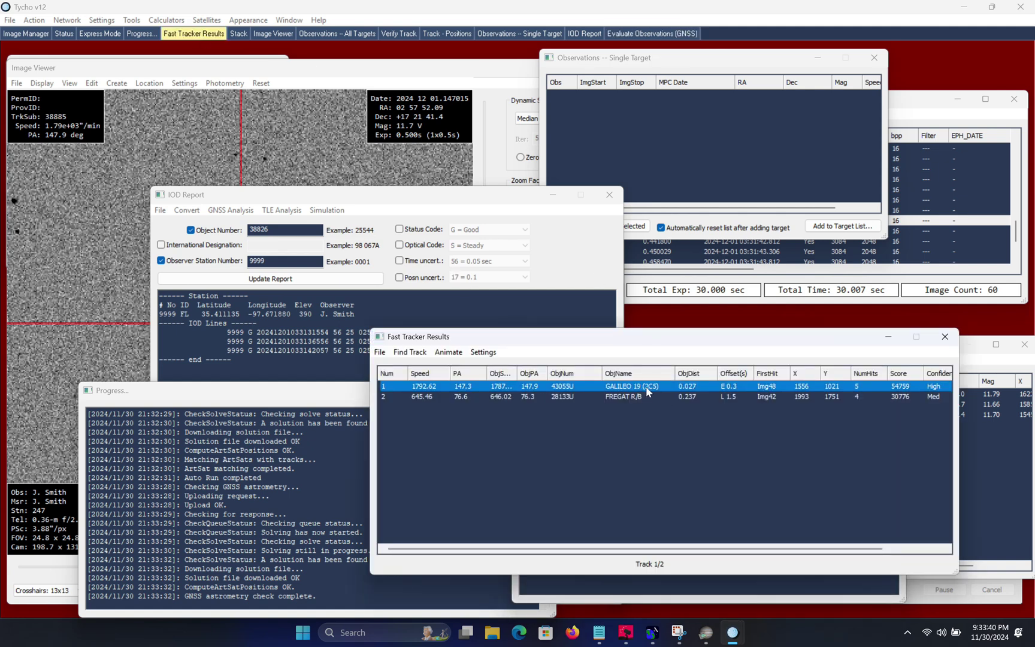
click(670, 580)
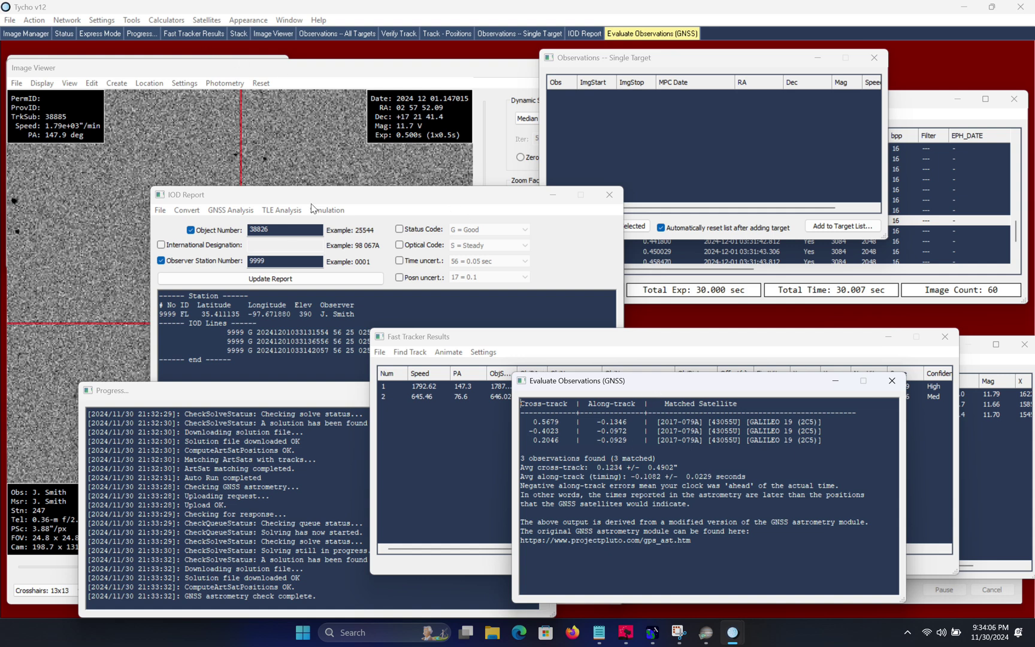
mouse_move(734, 640)
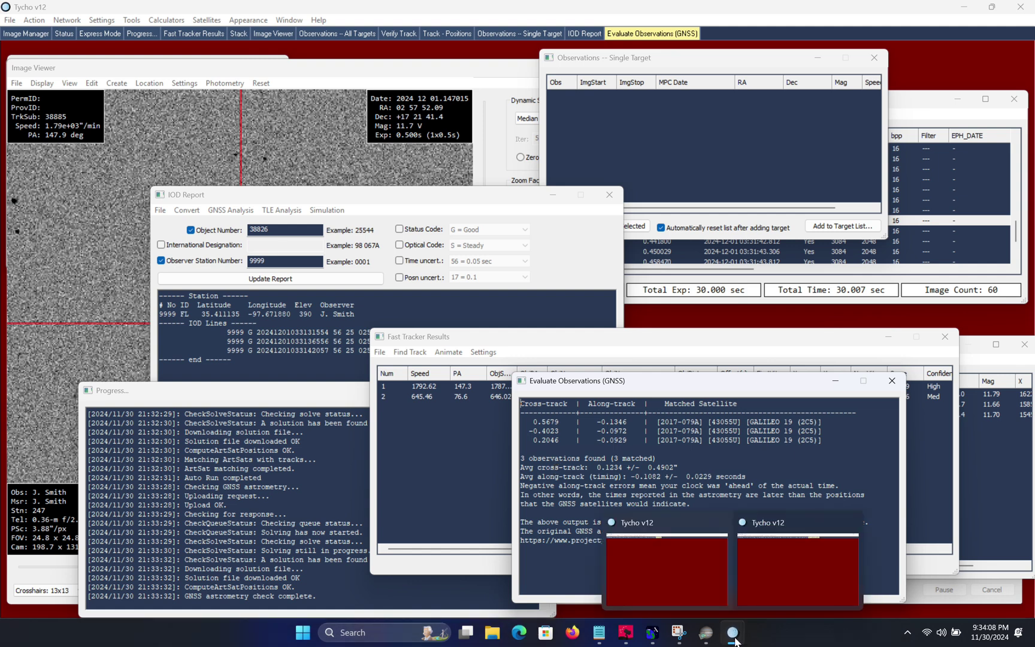
click(667, 569)
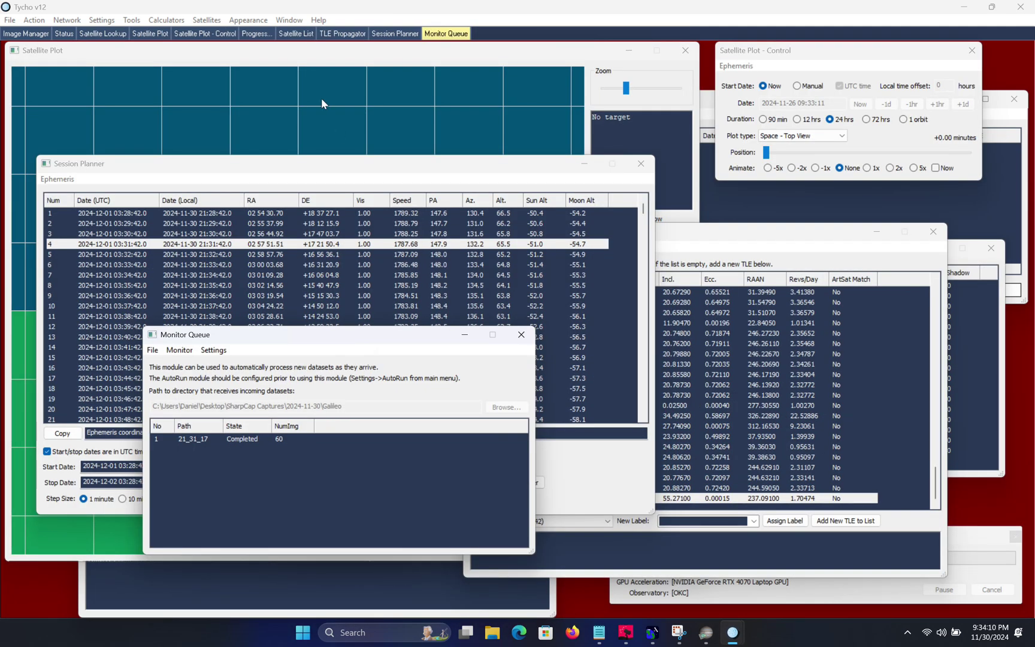
Open Satellite Lookup in the planning Tycho workspace
click(106, 34)
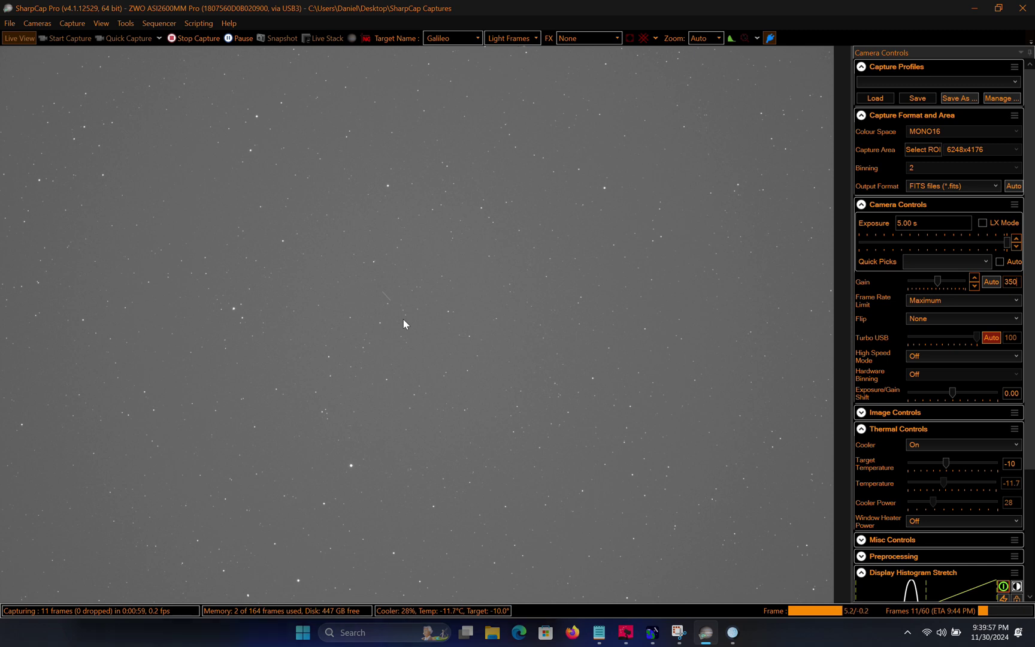
Stop the Galileo capture at 12 frames and return to Tycho processing the new images
click(195, 39)
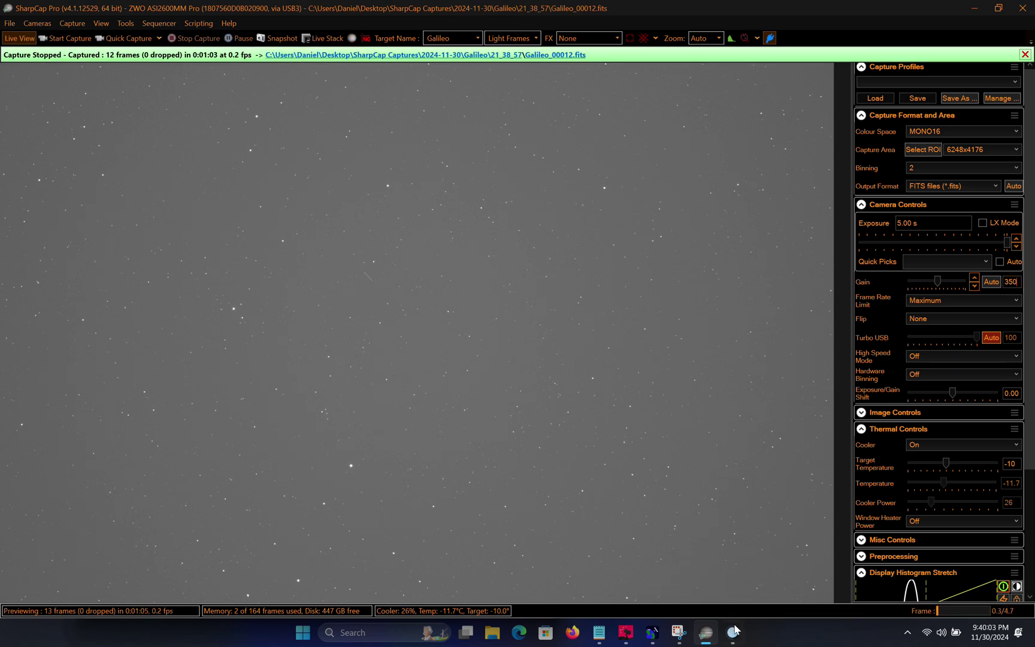
mouse_move(733, 633)
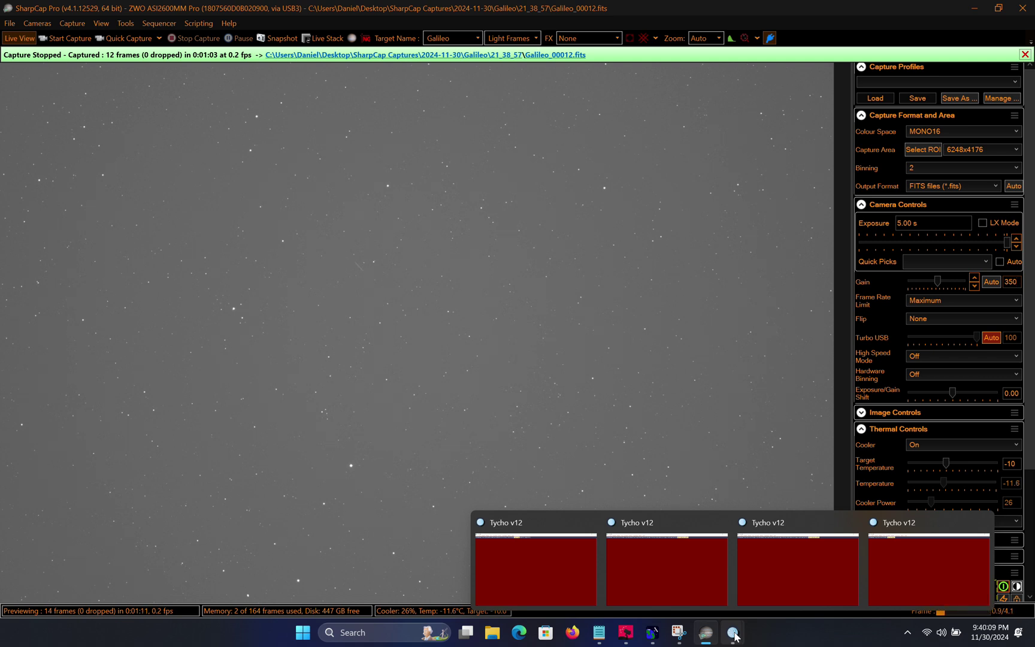
click(914, 585)
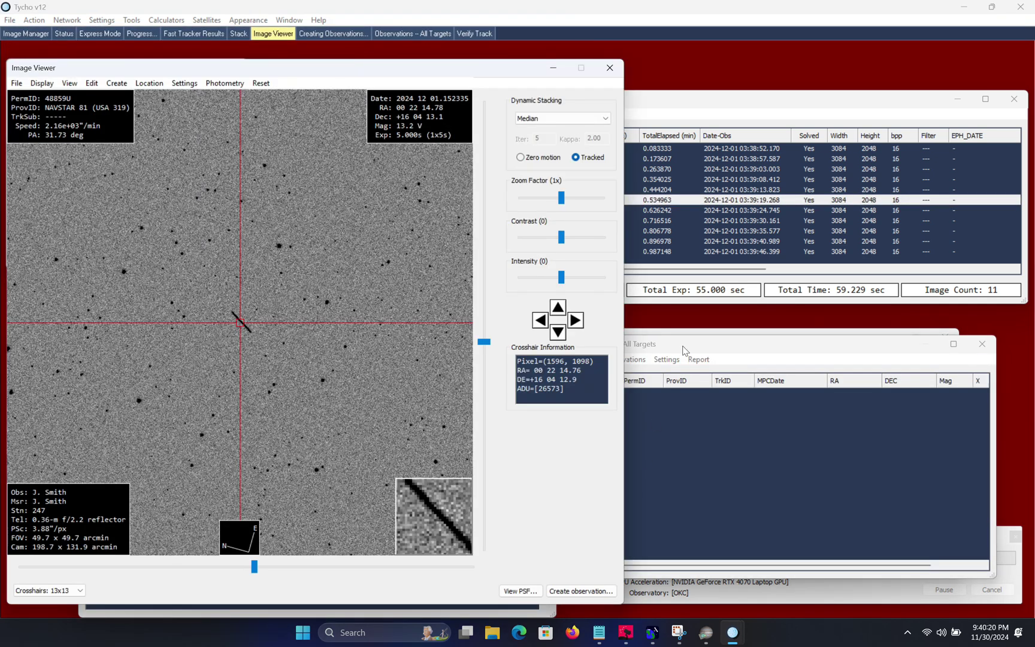
Load image 1 of the new 11-image set and magnify the view onto the NAVSTAR 81 streak's end
drag(682, 345, 733, 363)
click(726, 348)
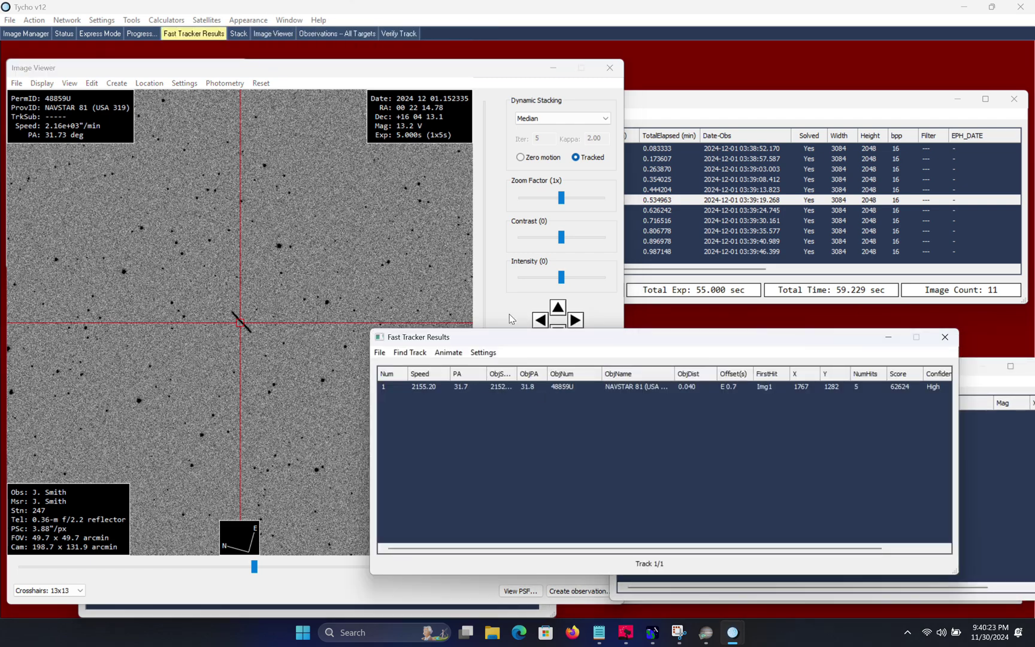
click(723, 159)
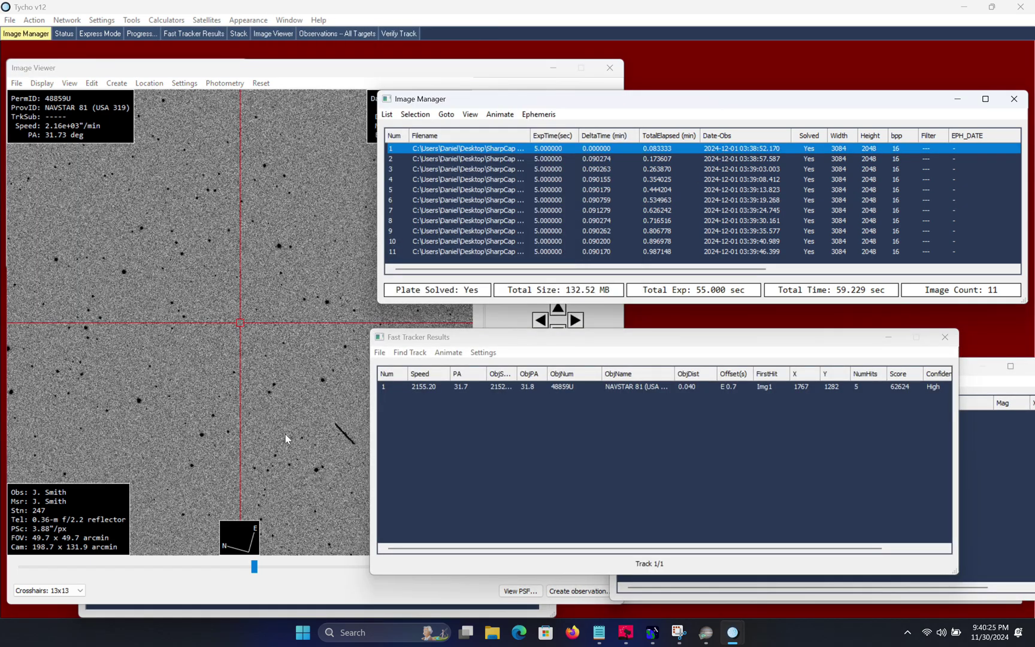
drag(325, 436, 224, 335)
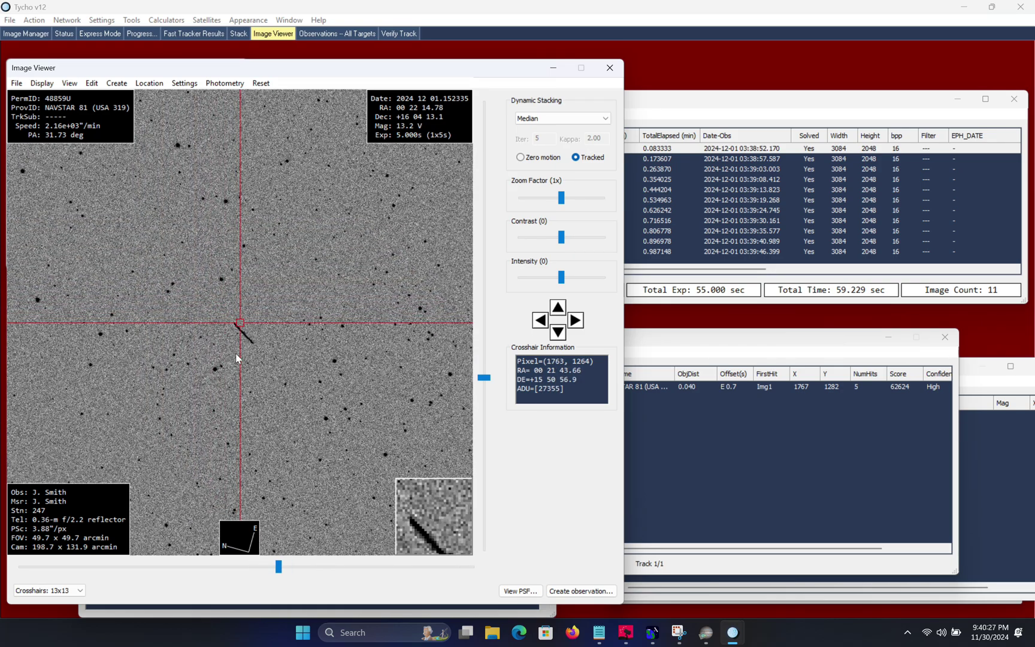
scroll(236, 352, up, 4)
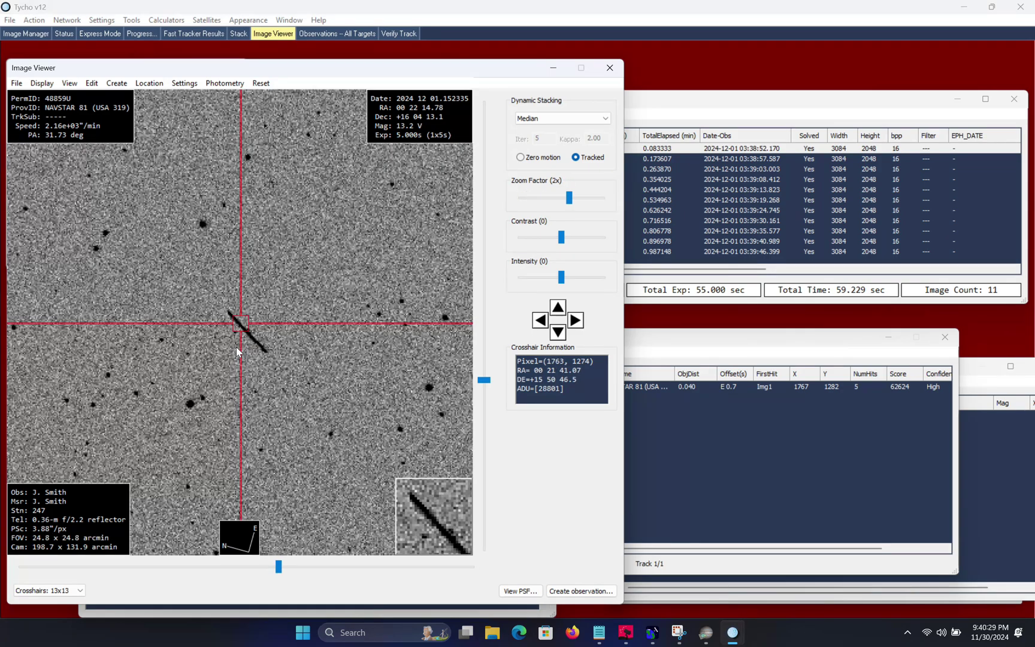
mouse_move(236, 345)
mouse_down()
mouse_move(224, 291)
mouse_move(212, 288)
mouse_up()
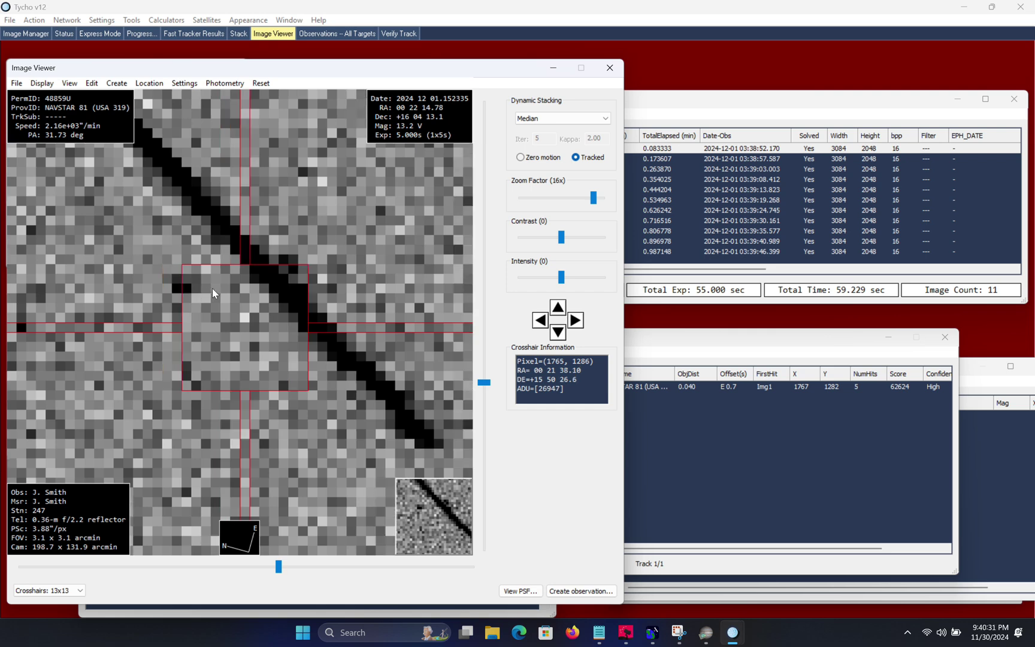
Mark both ends of the frame 1 streak and create an observation at its midpoint
right_click(210, 288)
click(236, 298)
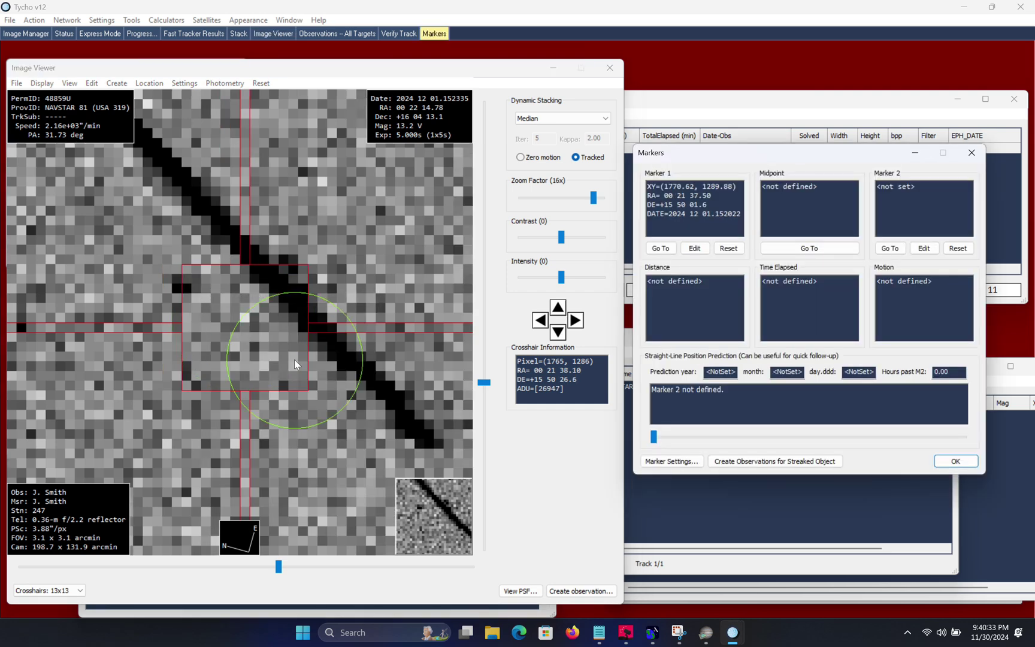
drag(226, 288, 323, 320)
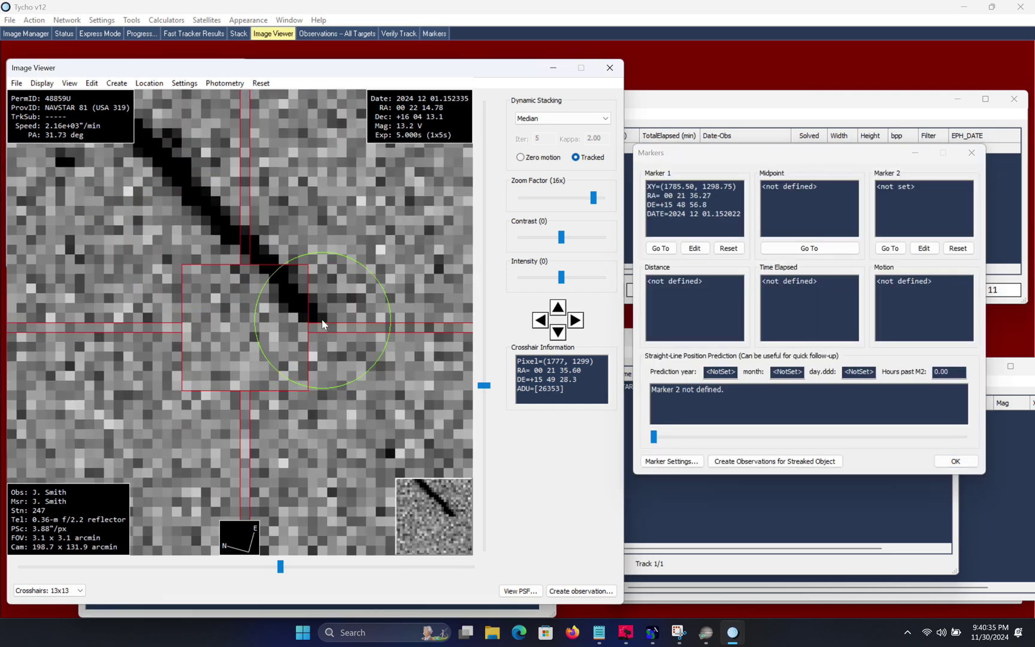
click(239, 324)
mouse_move(240, 326)
mouse_down()
mouse_move(230, 257)
mouse_move(240, 245)
mouse_up()
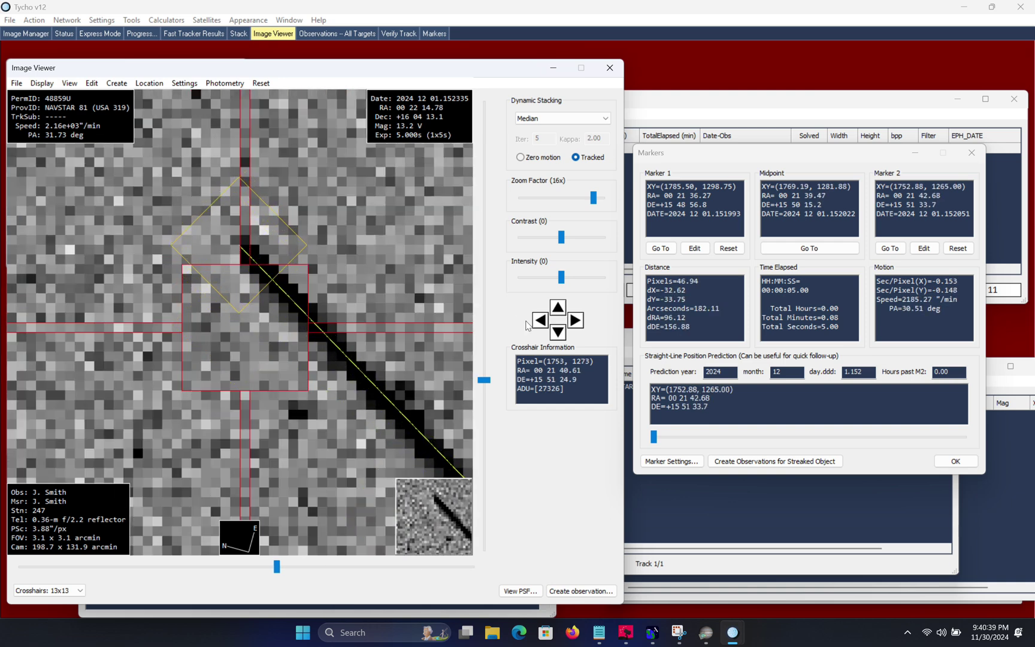
click(809, 248)
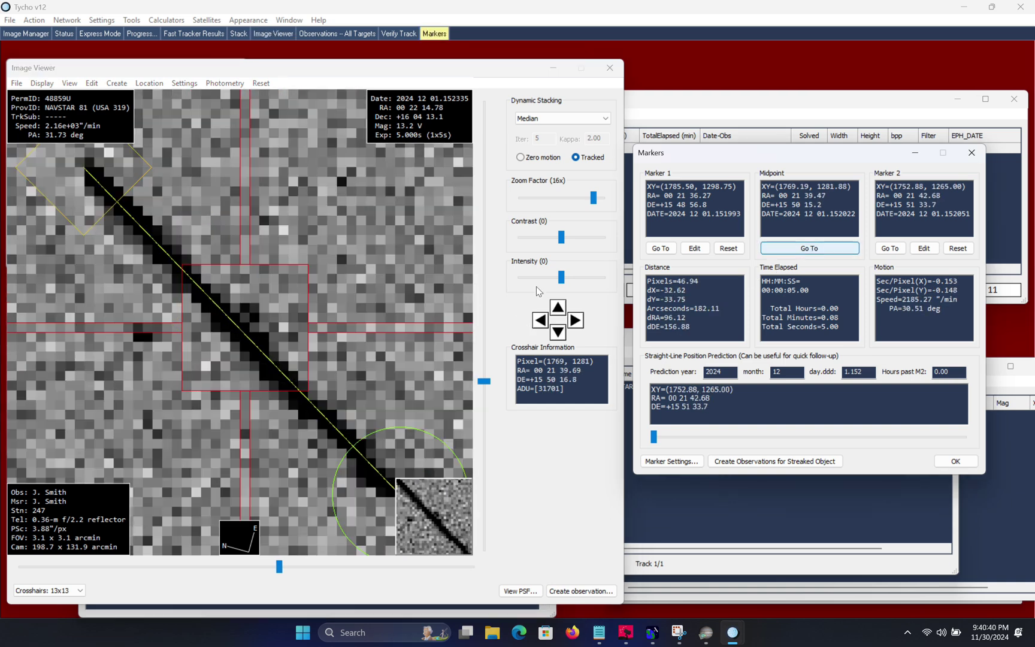
right_click(339, 316)
click(374, 365)
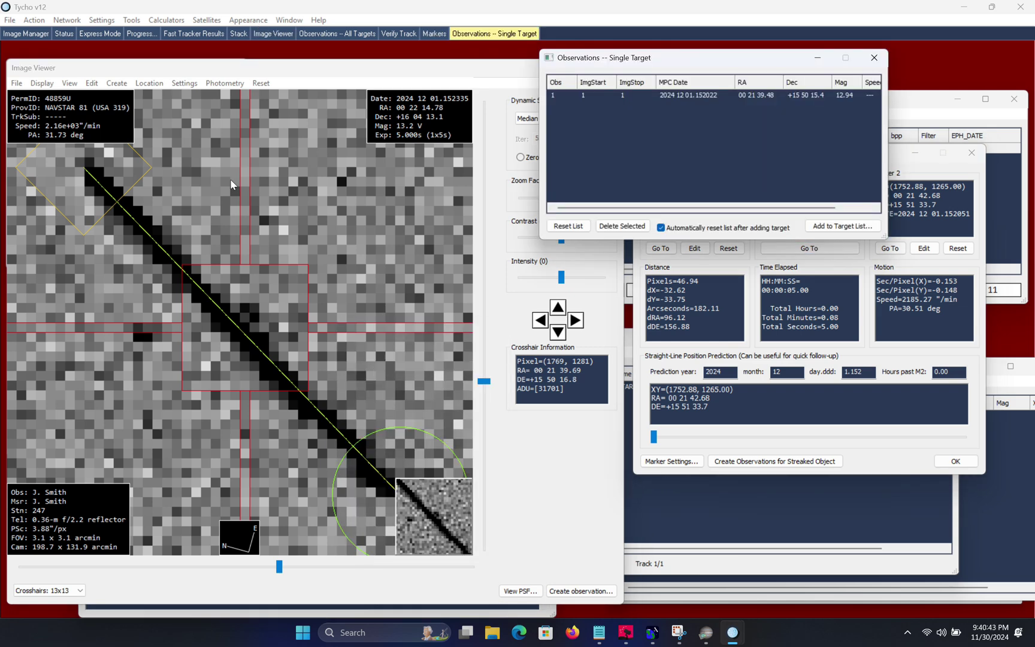
In frame 6, zoom out to 4x, centre the dark streak and measure it with a ruler
click(43, 36)
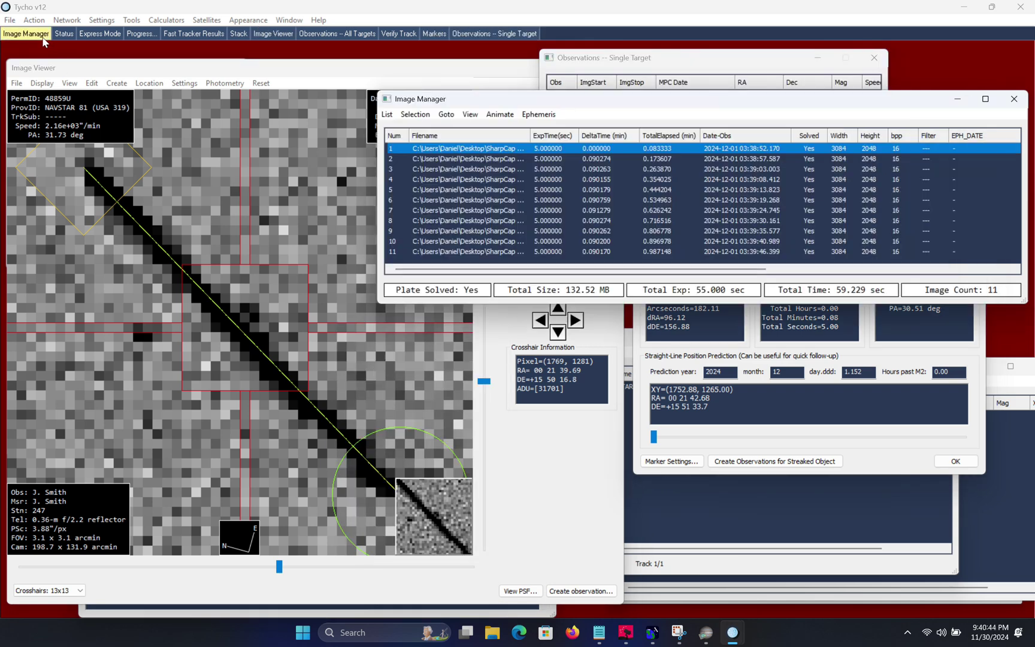
click(400, 200)
click(354, 322)
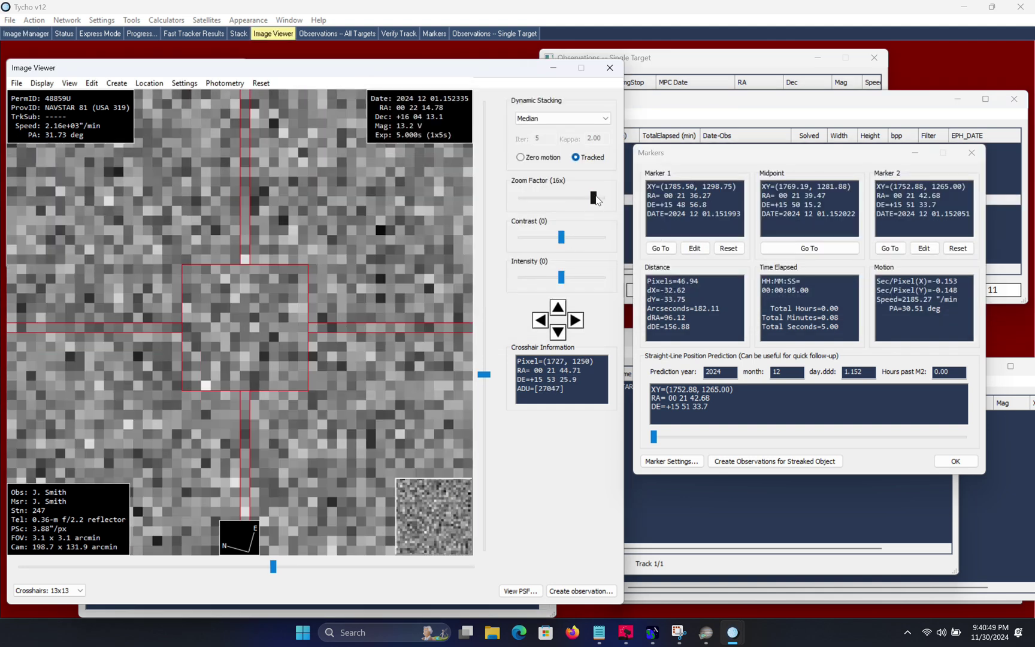
drag(596, 198, 577, 197)
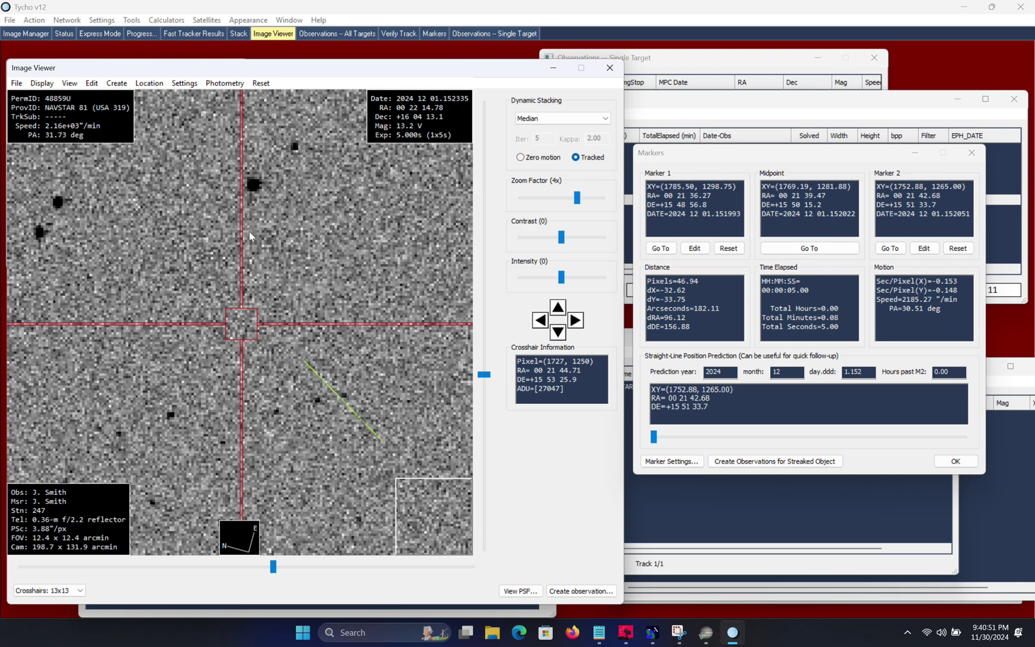
drag(250, 236, 381, 353)
drag(164, 234, 328, 417)
mouse_move(171, 255)
mouse_down()
mouse_move(205, 313)
mouse_move(272, 383)
mouse_up()
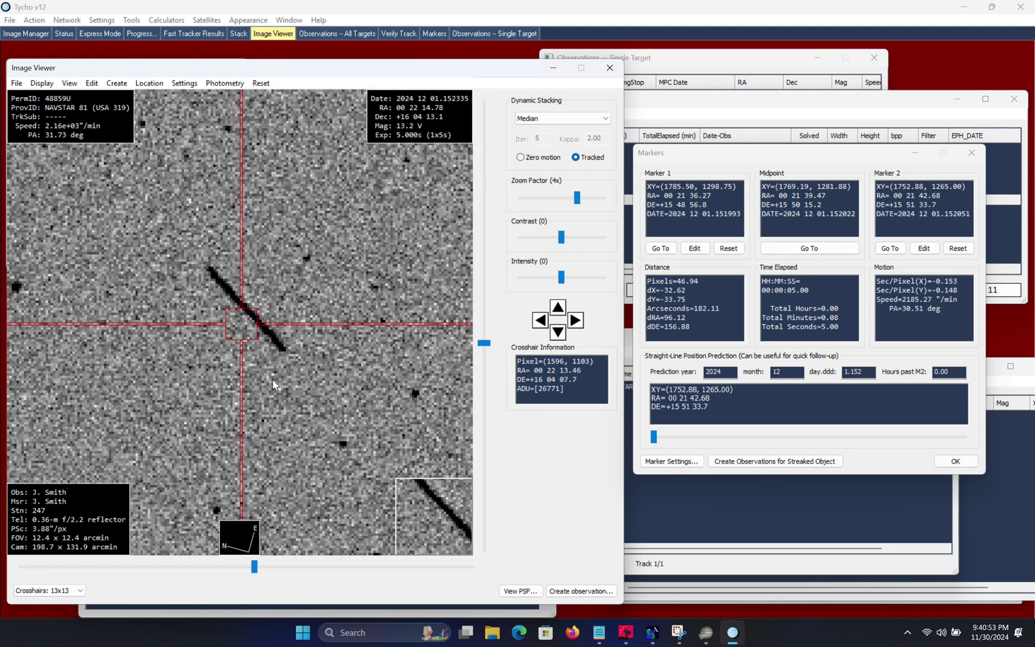
right_click(273, 380)
click(304, 149)
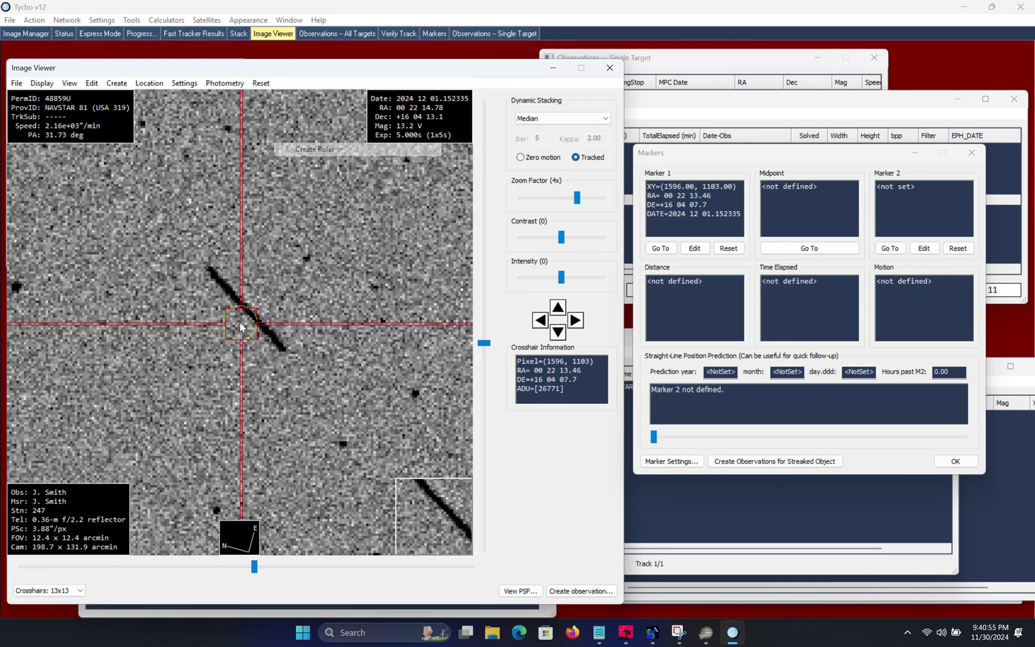
click(209, 270)
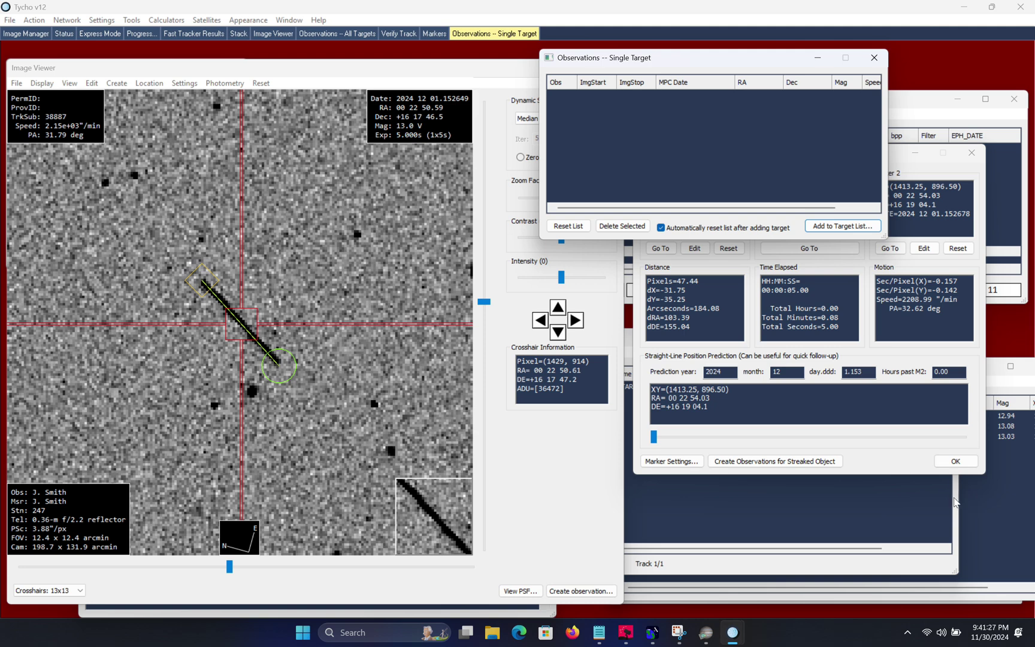
click(978, 500)
Generate the IOD report of the three observations and run the GNSS evaluation, averaging 0.2706 s along-track
click(758, 382)
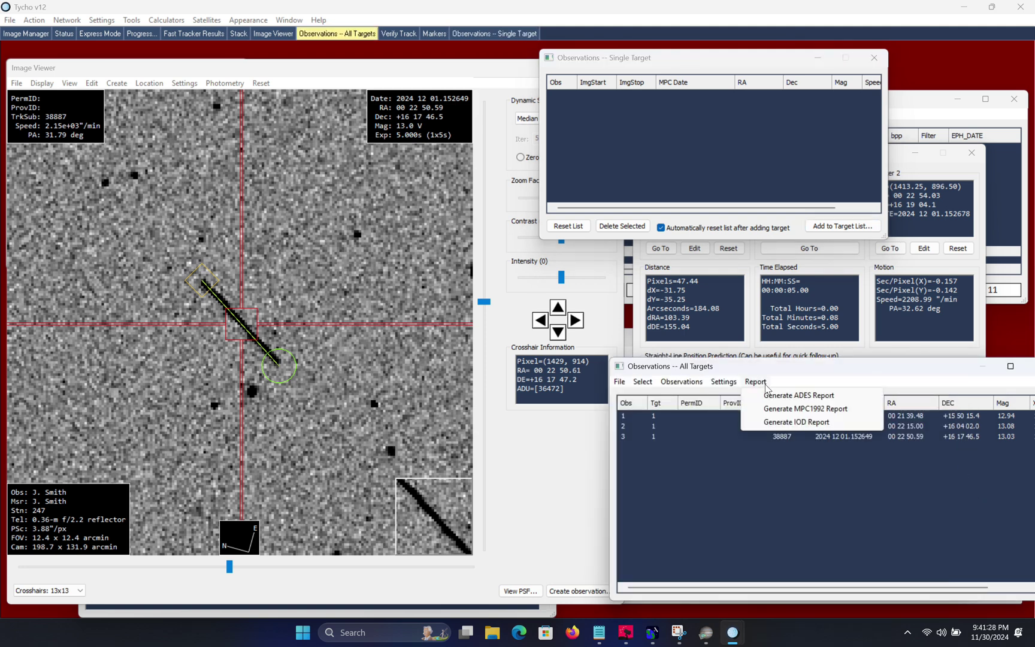
click(782, 423)
click(231, 211)
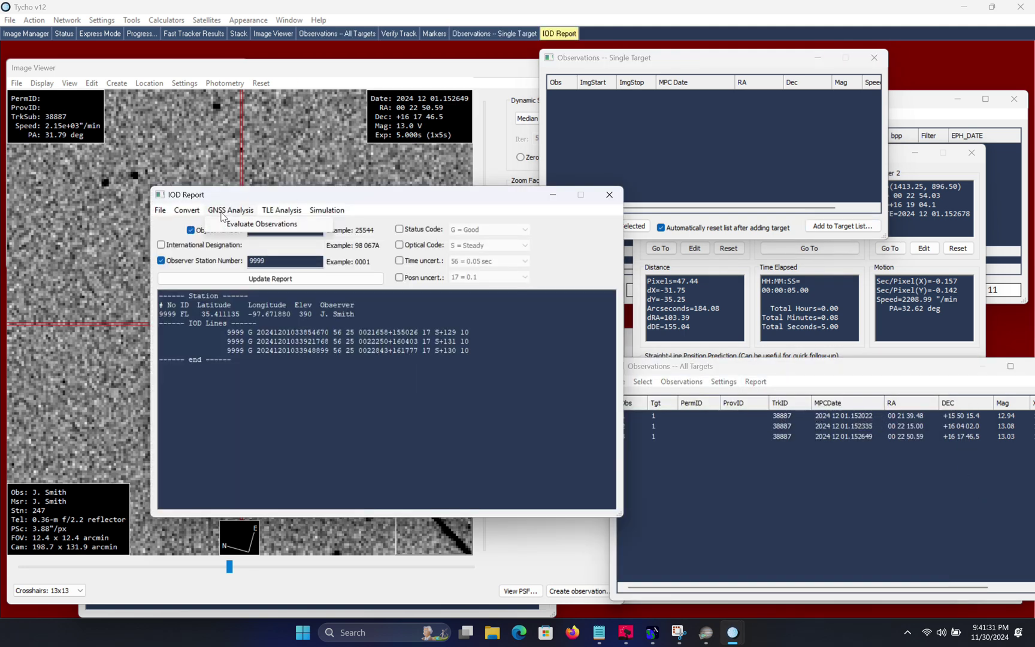
click(226, 225)
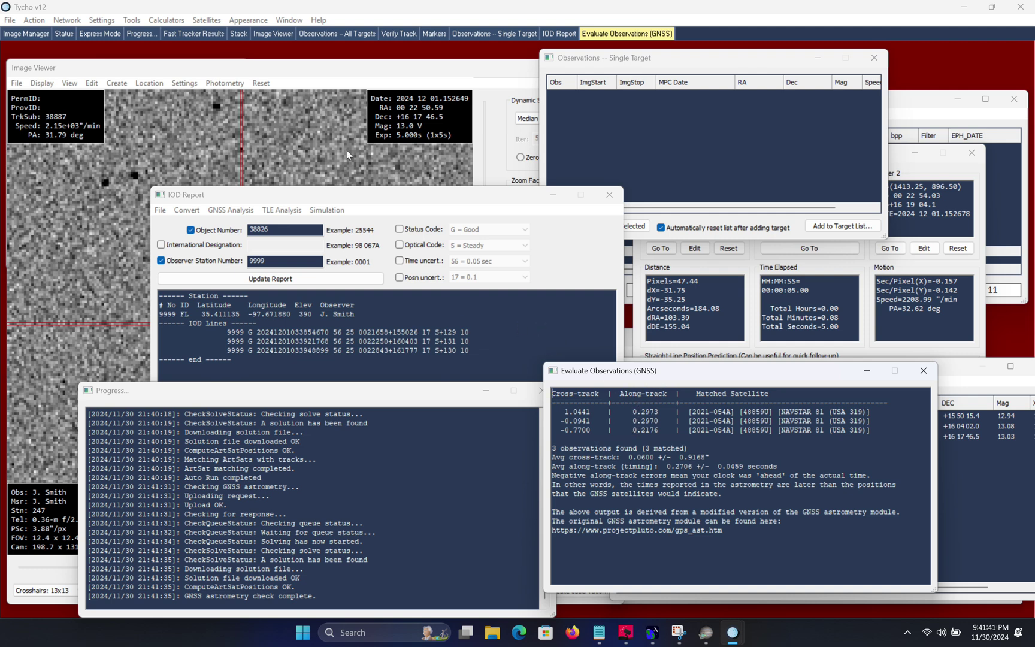
click(131, 20)
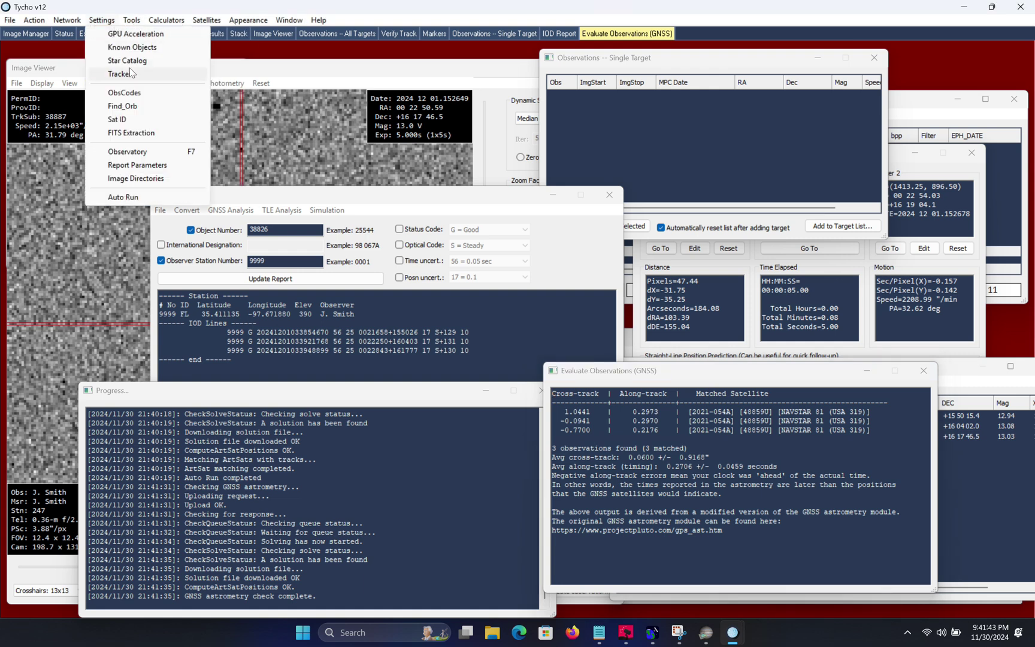
Set the OKC observatory's camera timestamps to refer to end of exposure
click(131, 151)
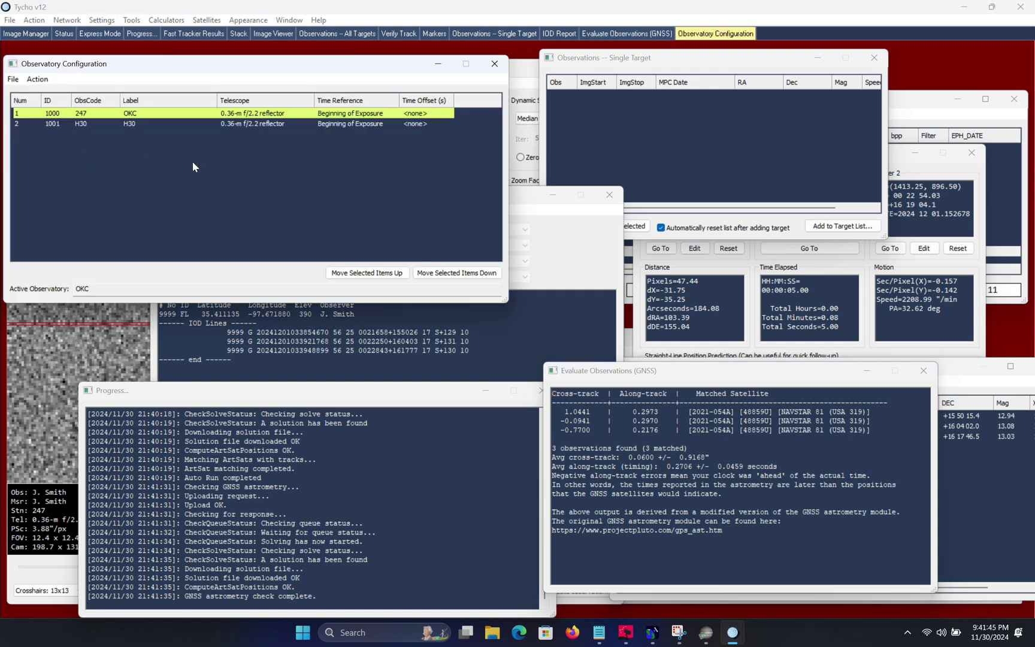
right_click(226, 118)
click(243, 124)
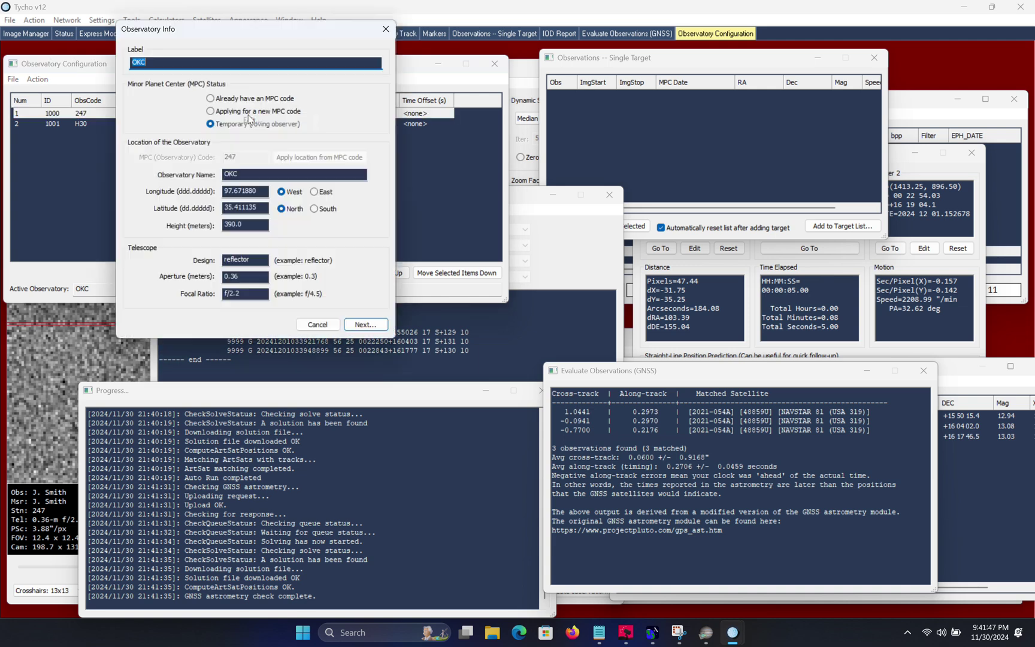
click(365, 324)
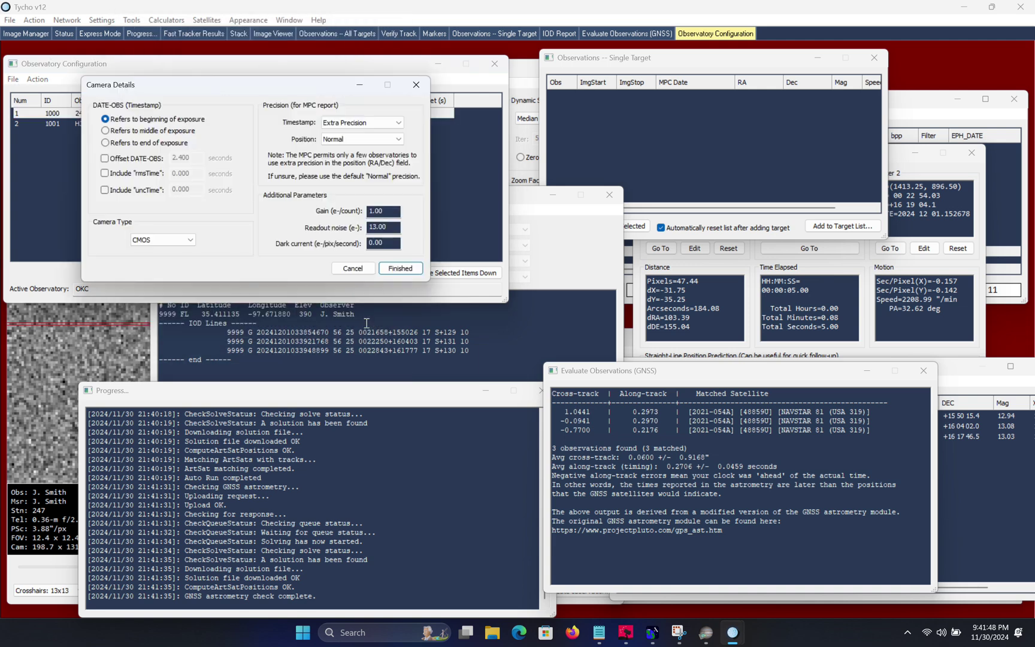
click(166, 146)
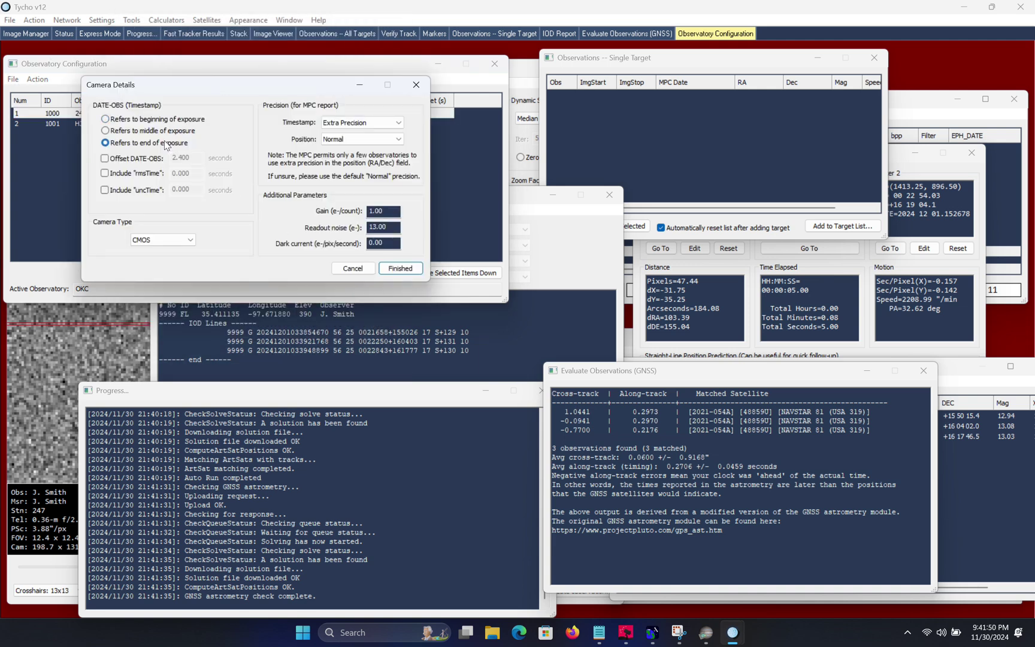
click(407, 272)
Regenerate the IOD report of all observations using the end-of-exposure timestamps
click(994, 404)
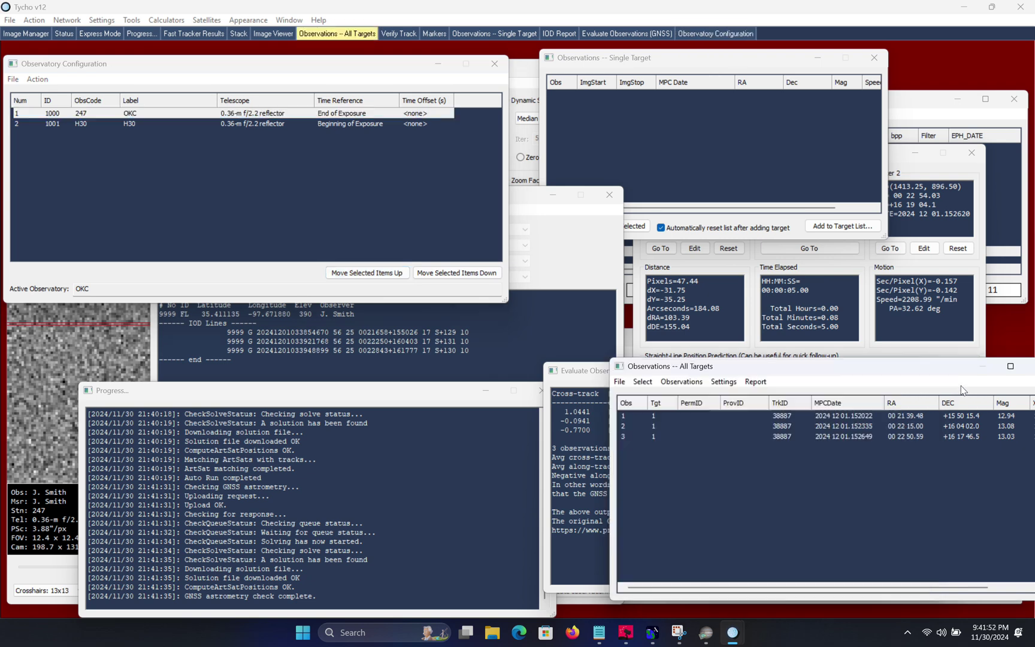
click(753, 382)
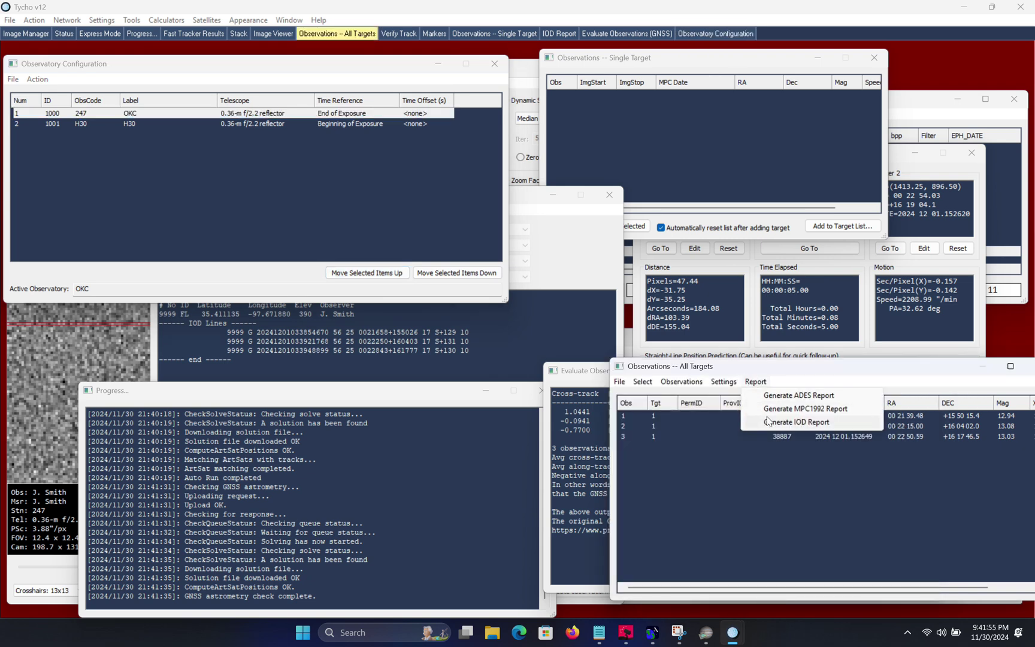
click(773, 422)
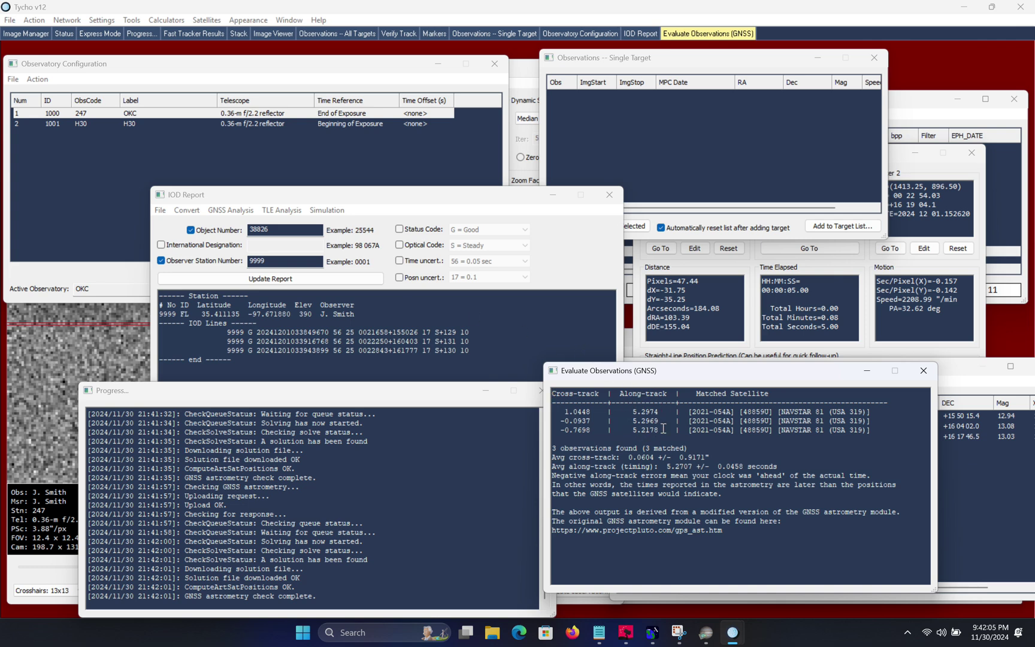
Change the OKC observatory's camera timestamp reference to Middle of Exposure
click(244, 114)
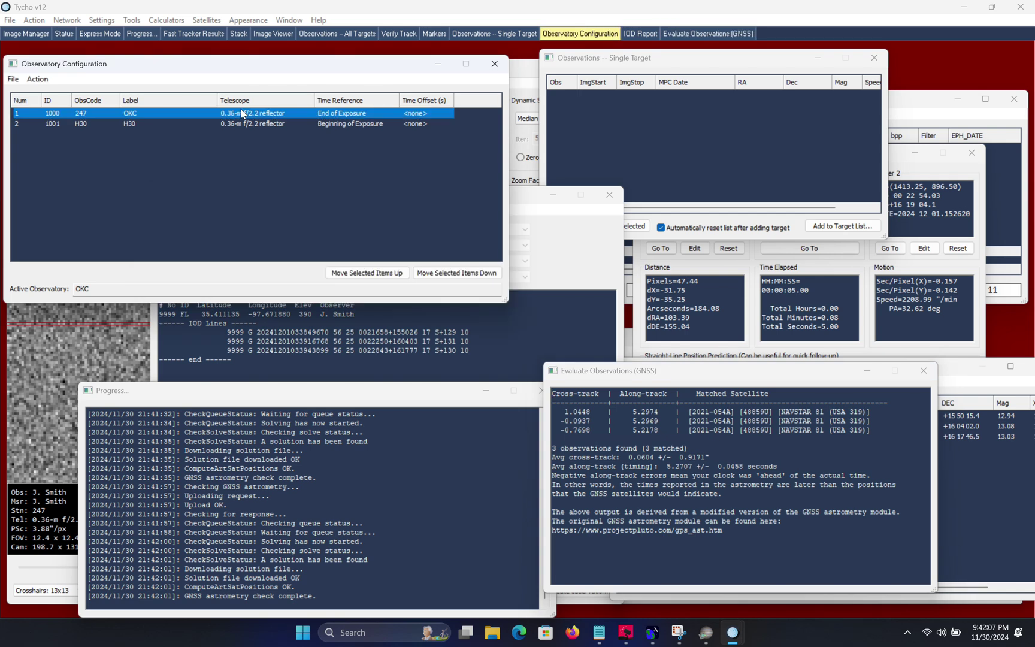
right_click(244, 114)
click(258, 119)
click(365, 324)
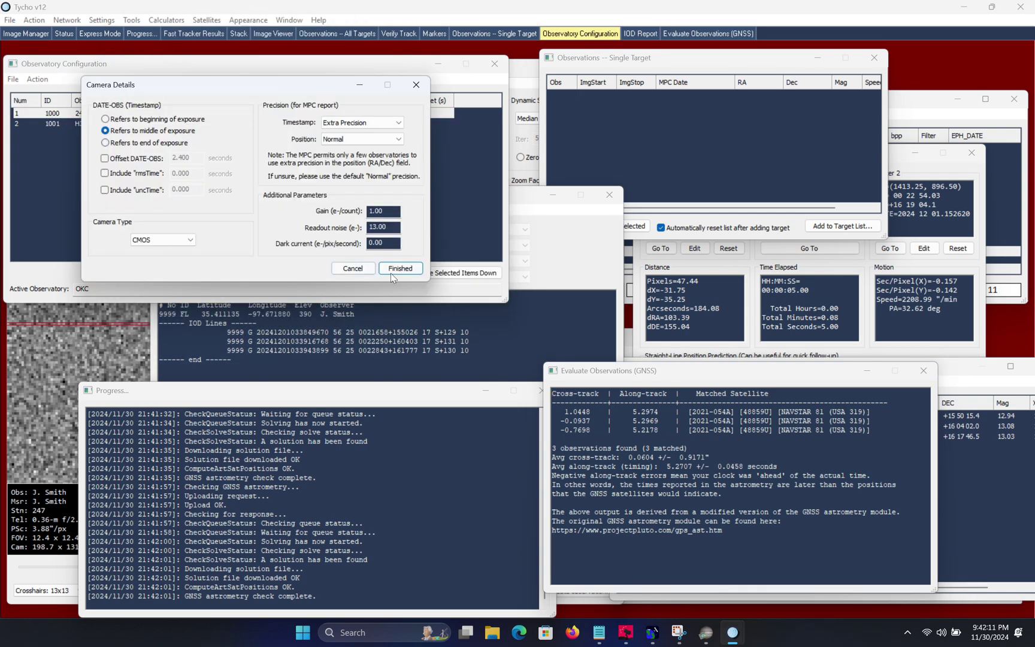
click(404, 271)
Regenerate the all-targets IOD report and re-run GNSS evaluation, averaging 2.7707 s along-track error
click(996, 431)
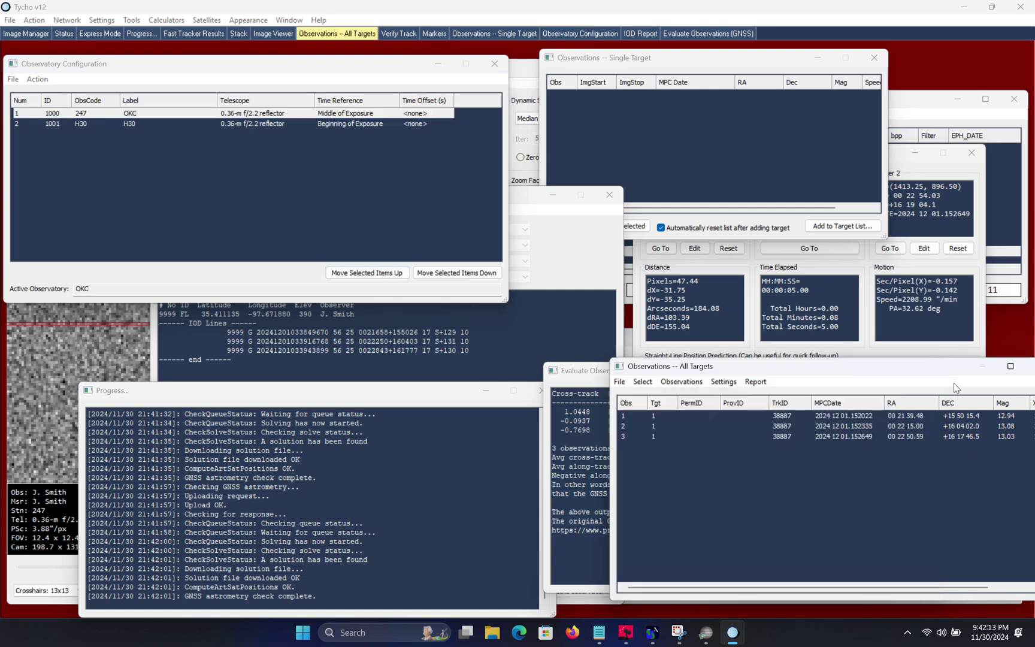
click(755, 381)
click(776, 421)
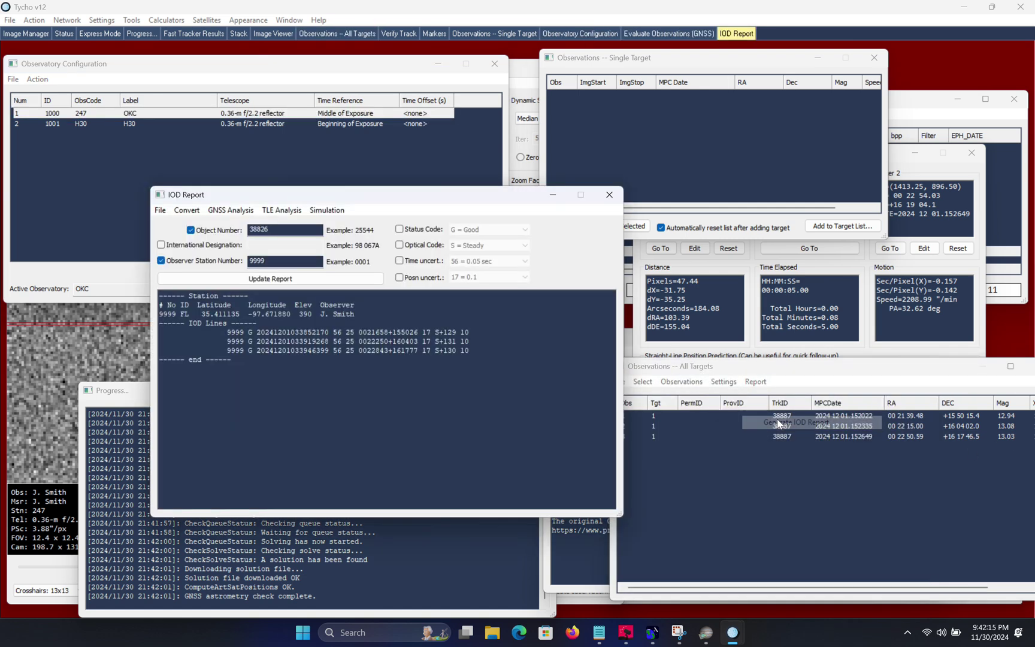
click(235, 210)
click(258, 225)
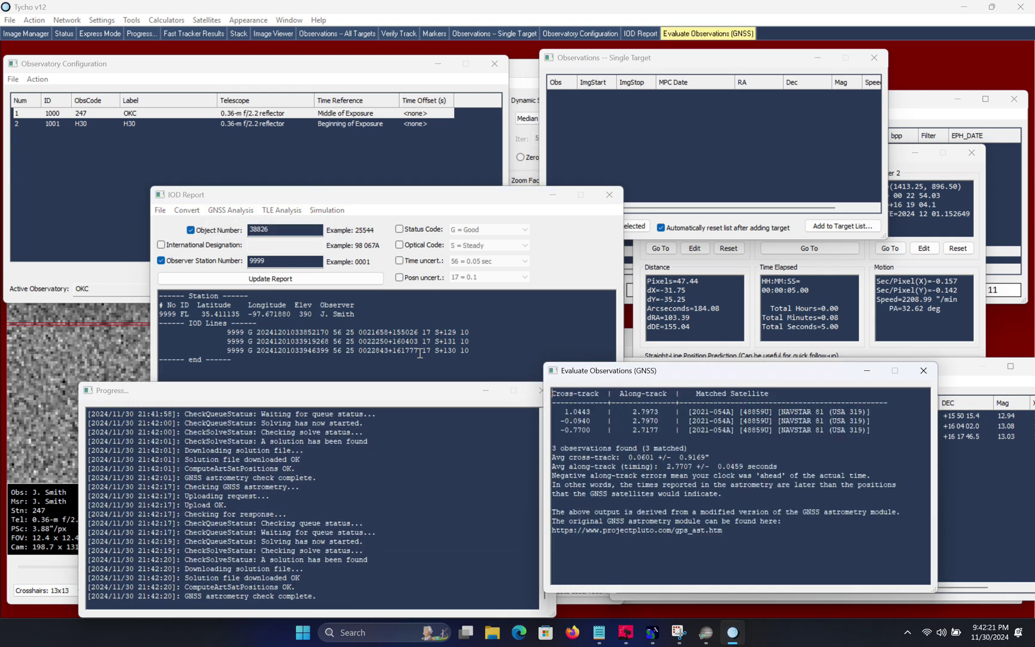
right_click(228, 116)
Switch the OKC observatory's timestamp reference back to Beginning of Exposure
click(245, 119)
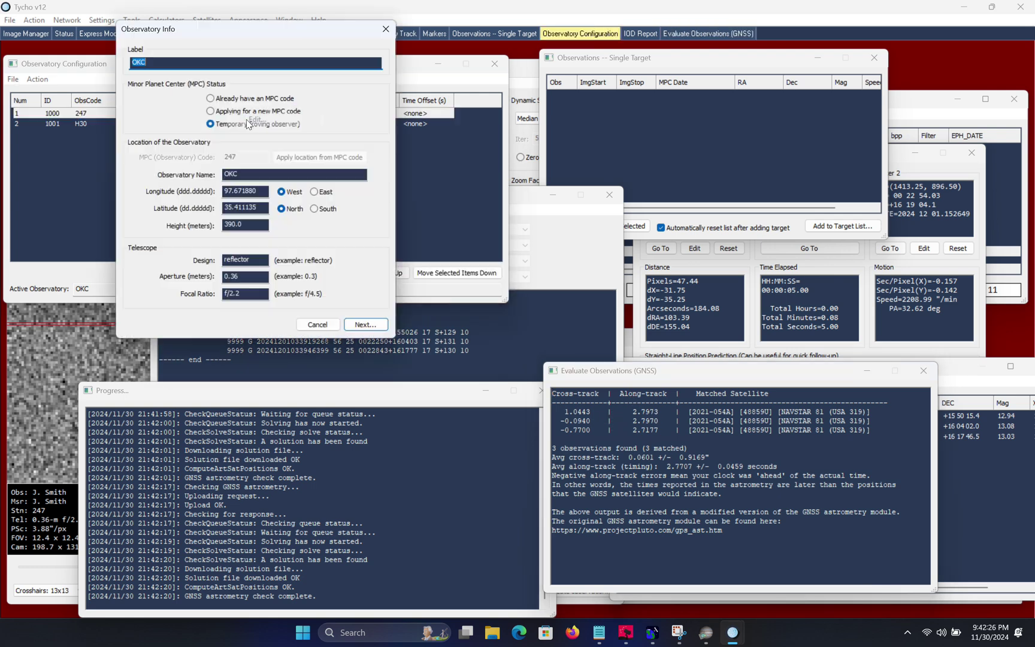
click(372, 325)
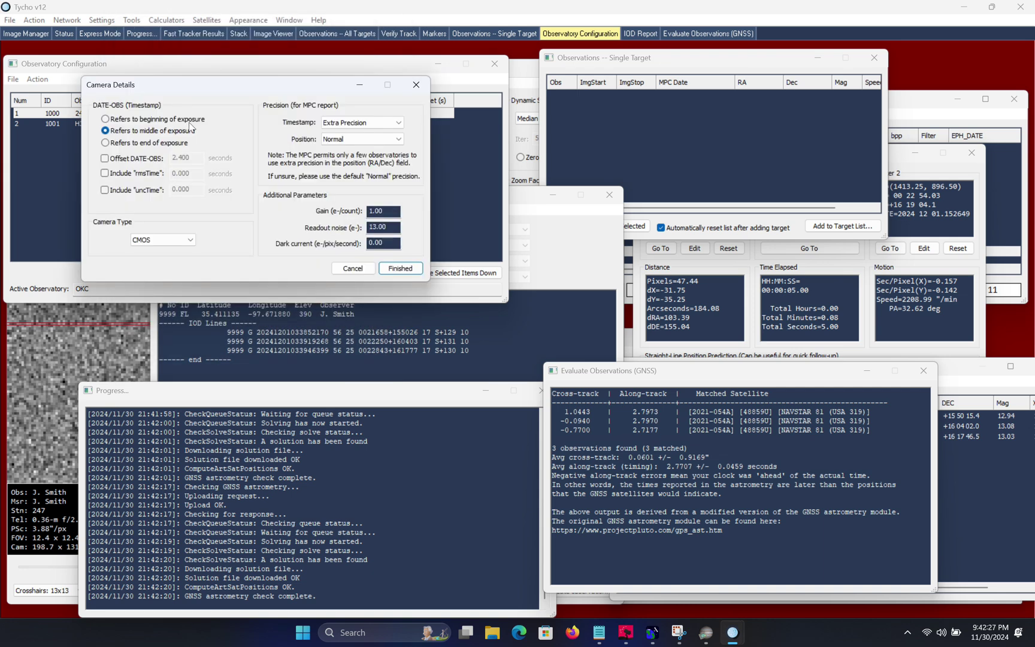
click(386, 268)
Regenerate the all-targets IOD report and re-evaluate observations against GNSS positions
click(984, 390)
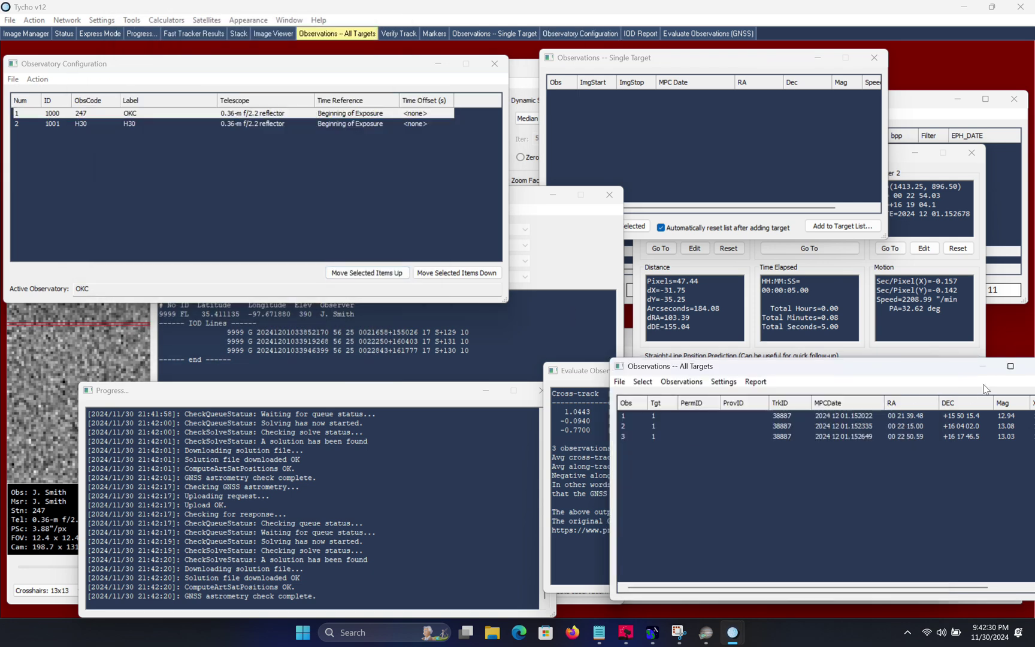
click(755, 381)
click(777, 423)
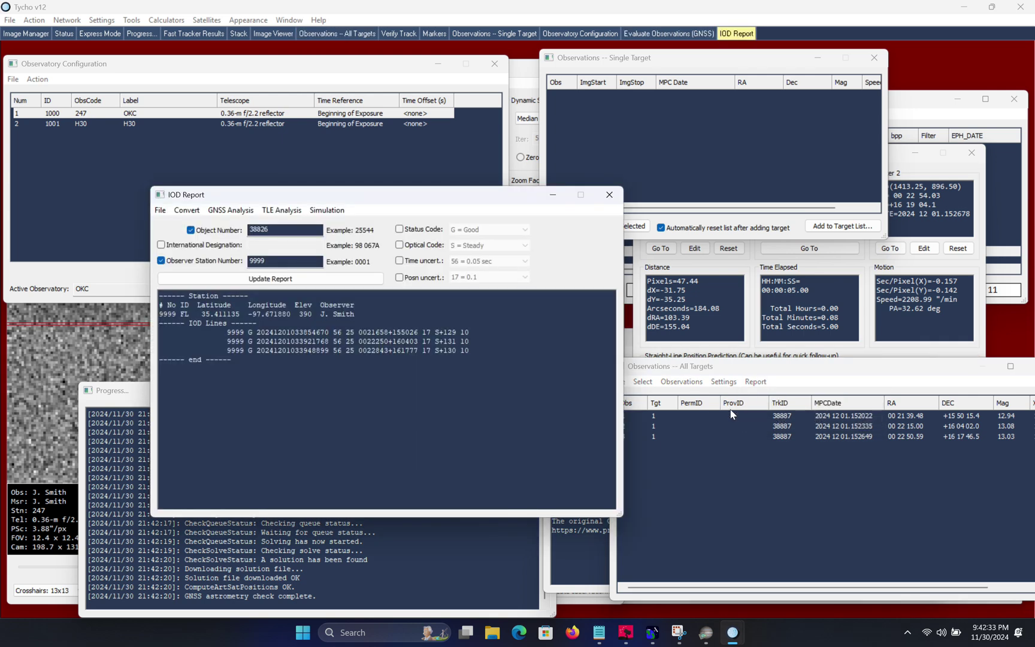
click(239, 210)
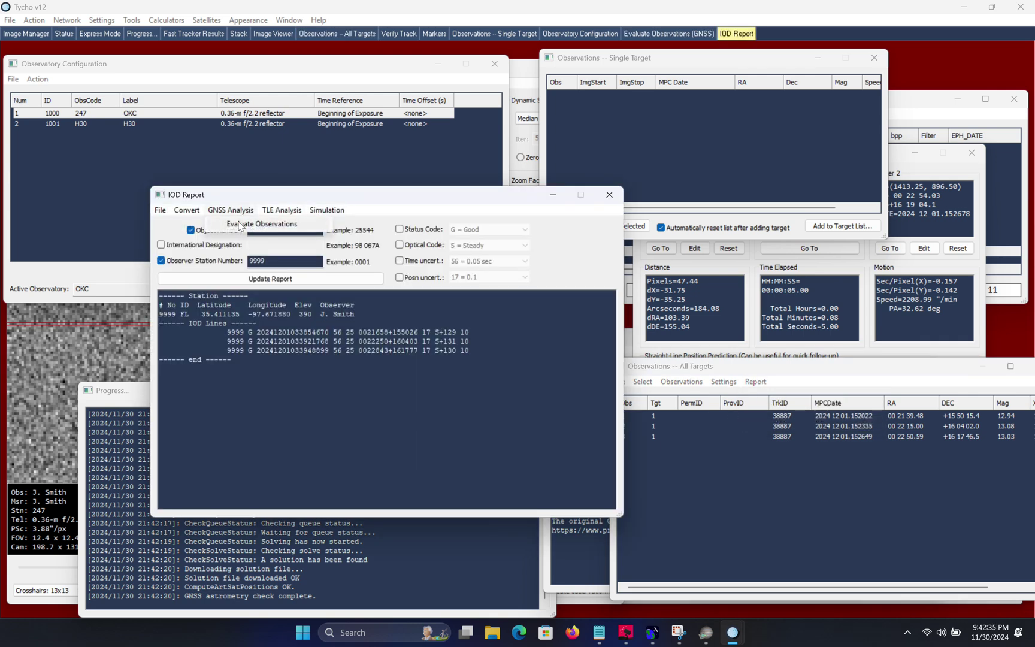
click(242, 224)
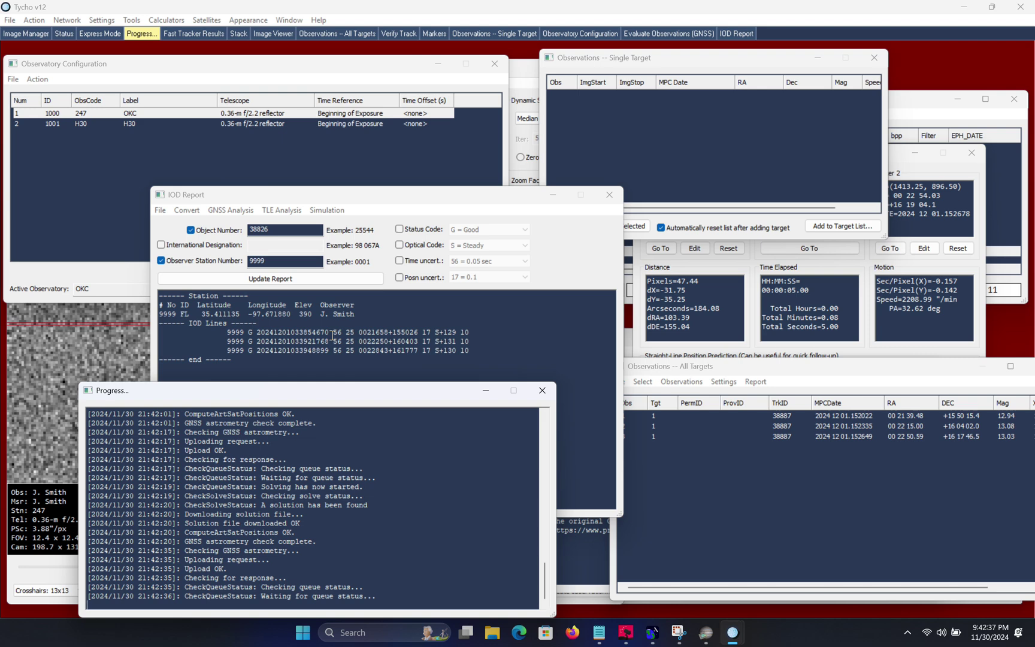